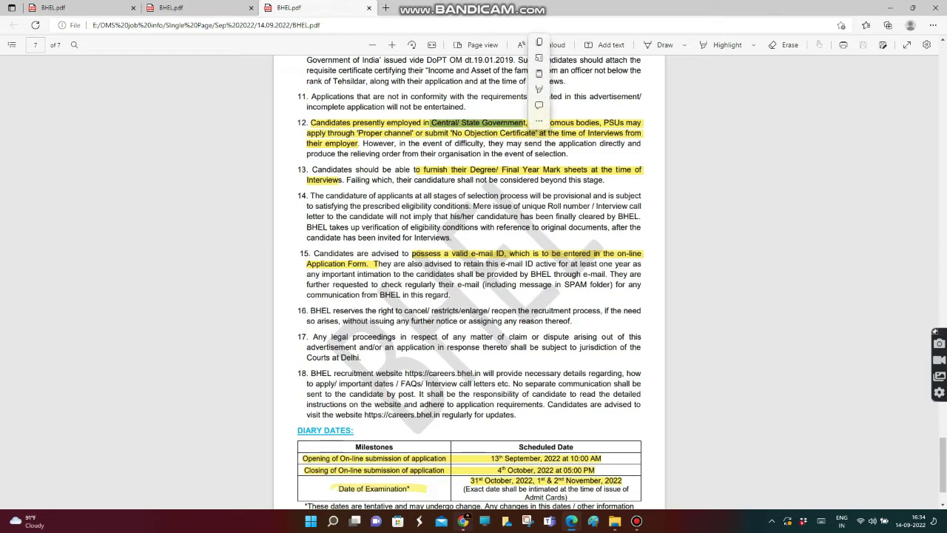
click(449, 133)
click(450, 133)
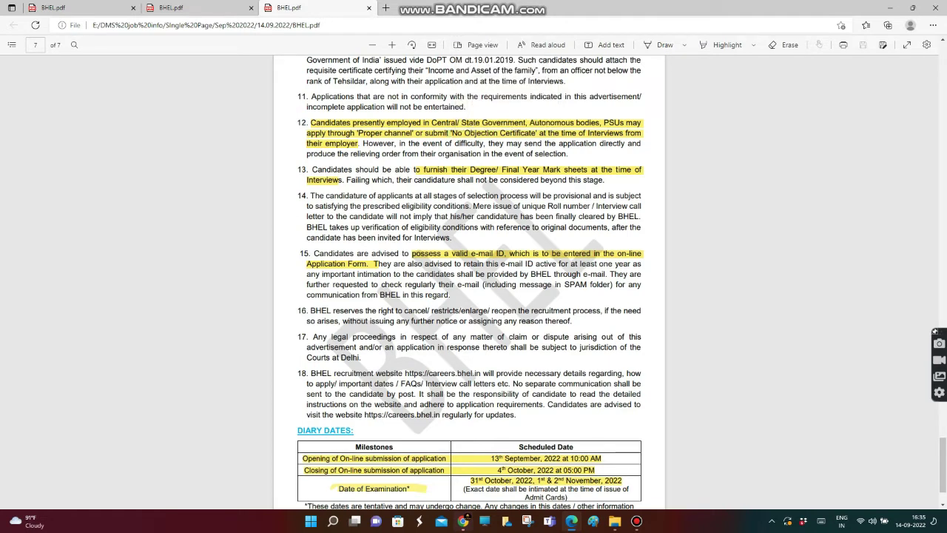
scroll(469, 281, down, 2)
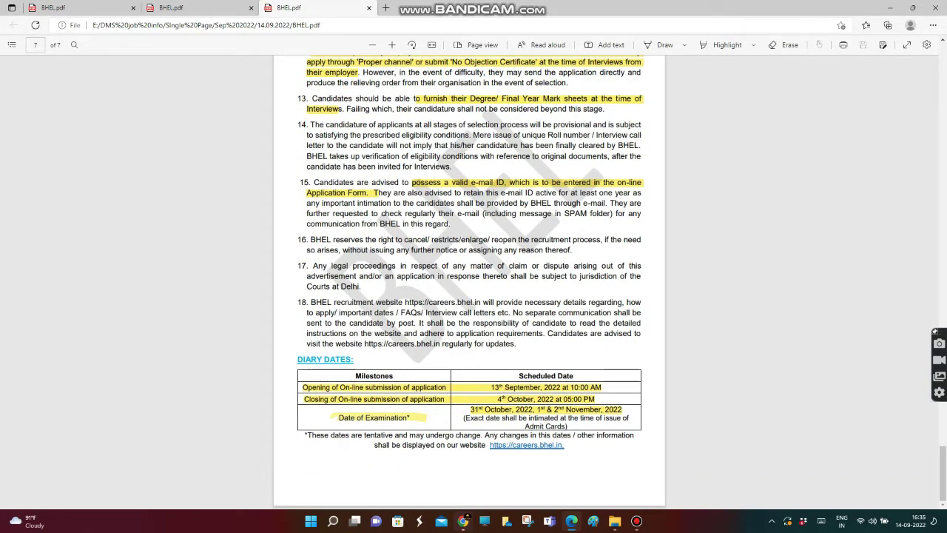
drag(470, 98, 642, 99)
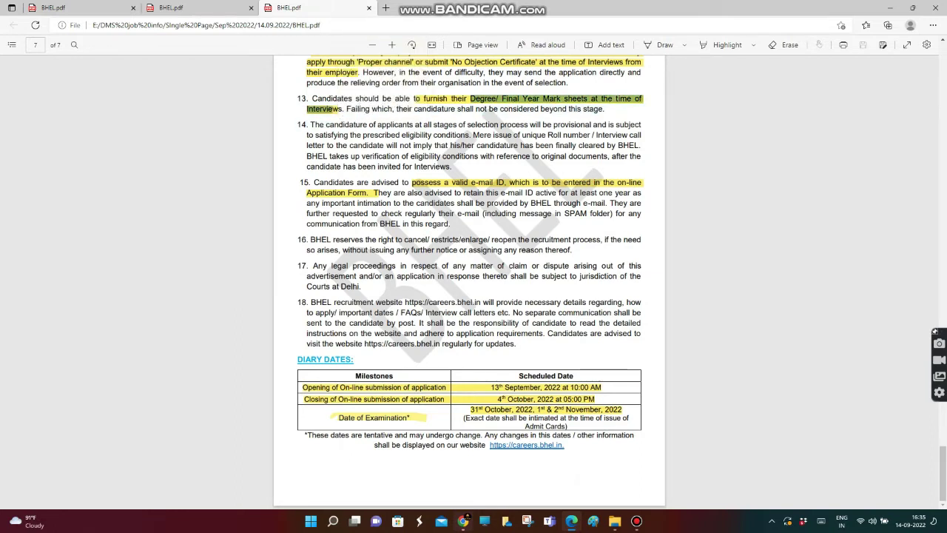
drag(411, 182, 370, 193)
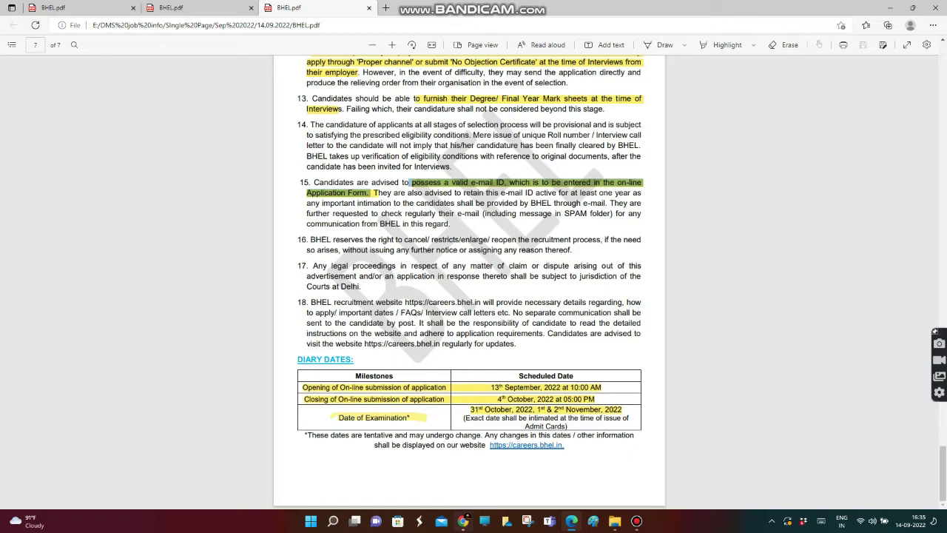
right_click(546, 300)
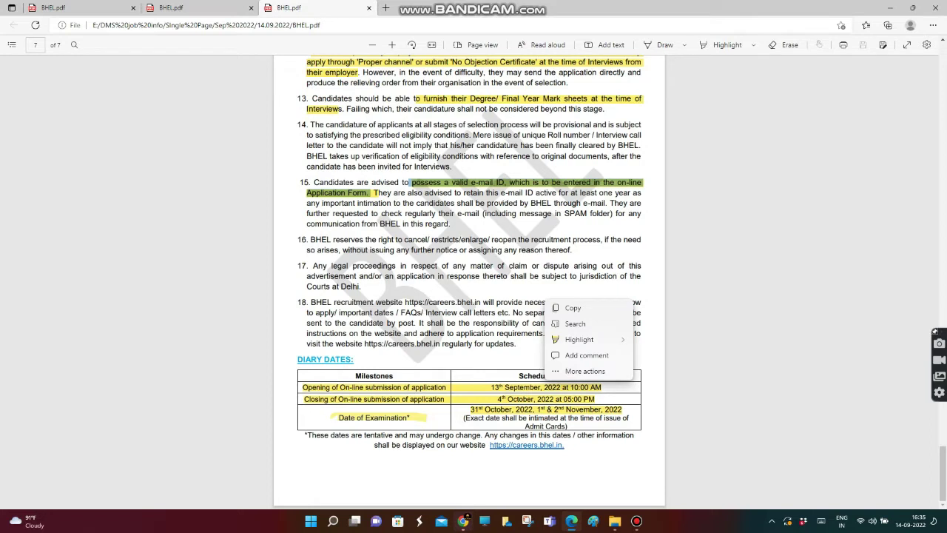
key(Escape)
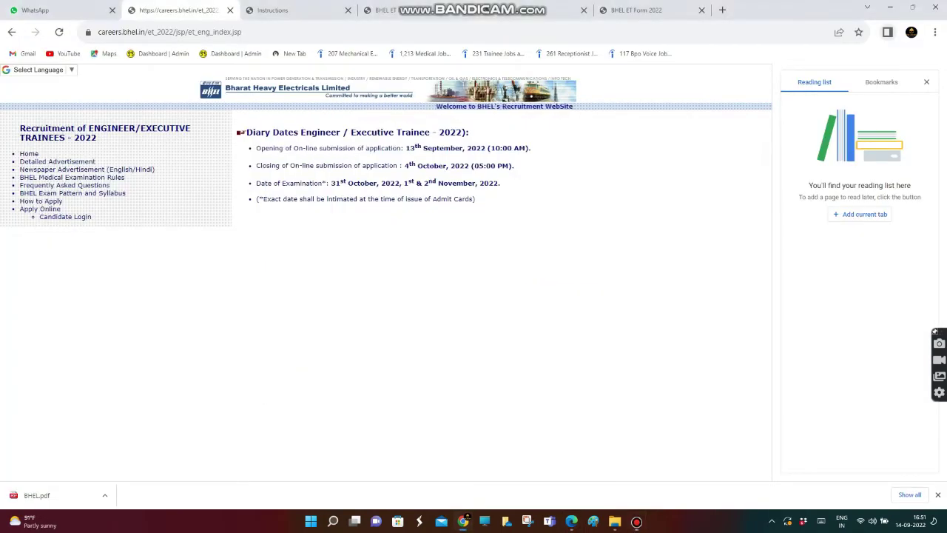
Go to Candidate Login, agree to the ET 2022 instructions, start registration and dismiss the browser note
click(544, 123)
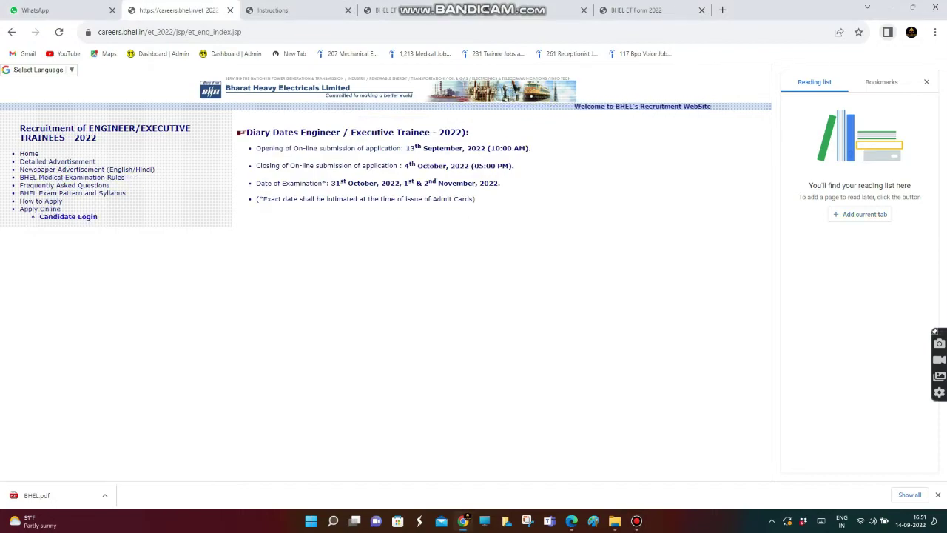
click(40, 209)
scroll(370, 273, down, 15)
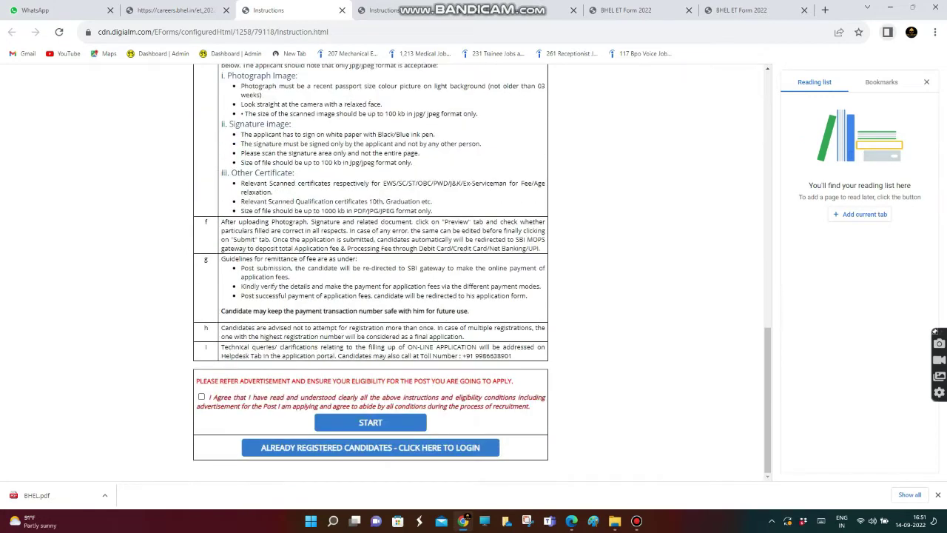
click(202, 397)
click(370, 422)
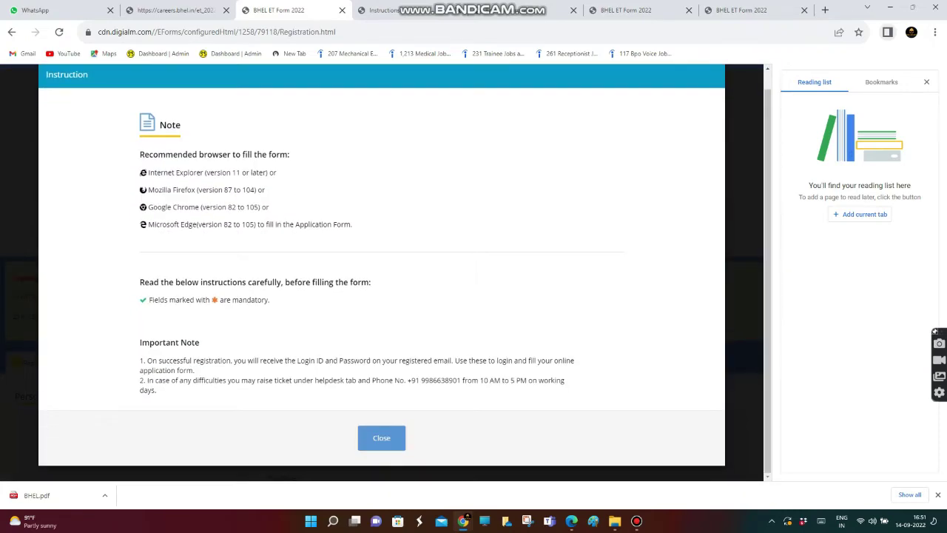
click(381, 437)
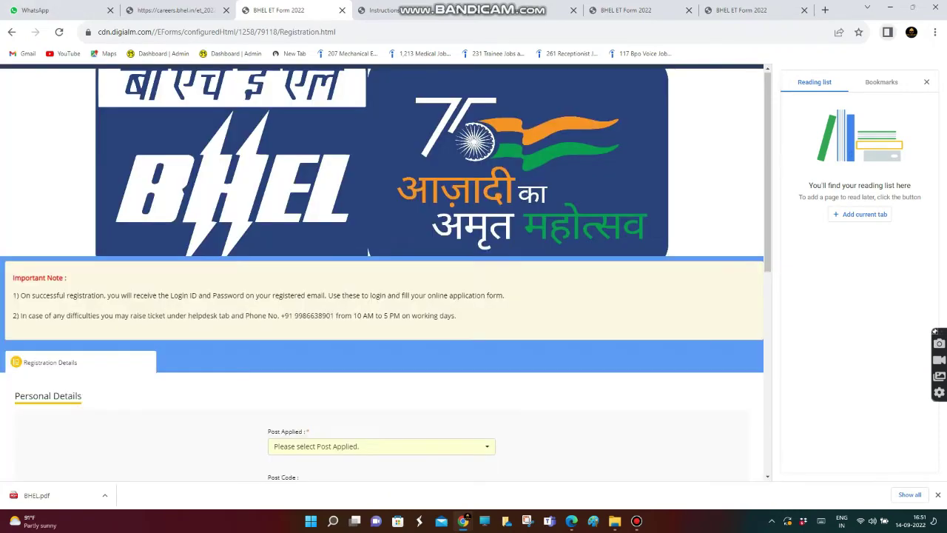
Select Engineer Trainee- Chemical as the post and enter the candidate's name
scroll(381, 370, down, 4)
click(381, 151)
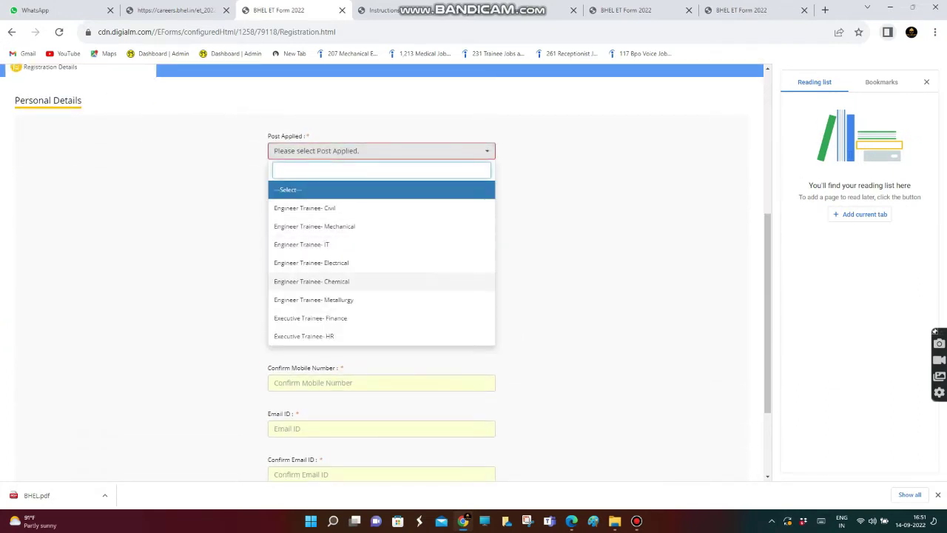
click(311, 281)
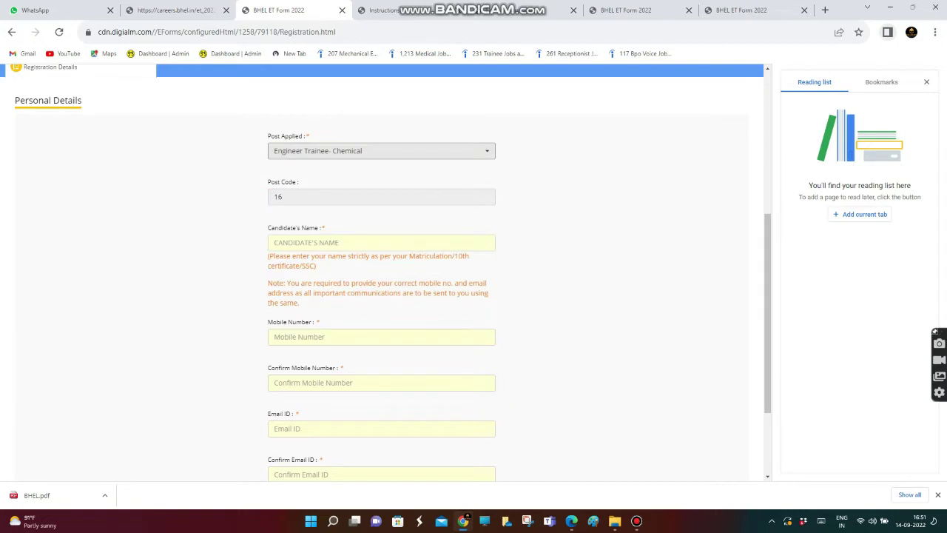
key(Tab)
text(S)
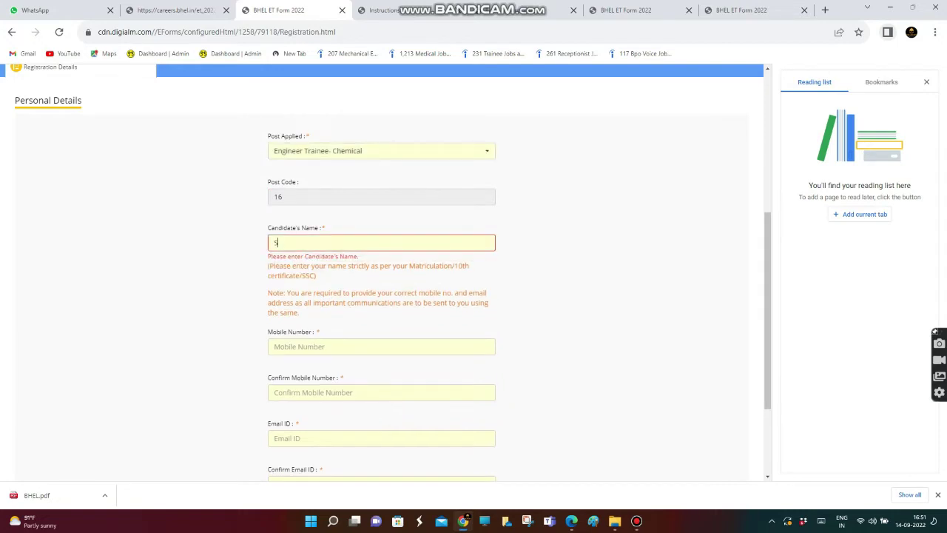
text(UJITHRA)
Enter the candidate's mobile number and confirm it in the second field
click(311, 346)
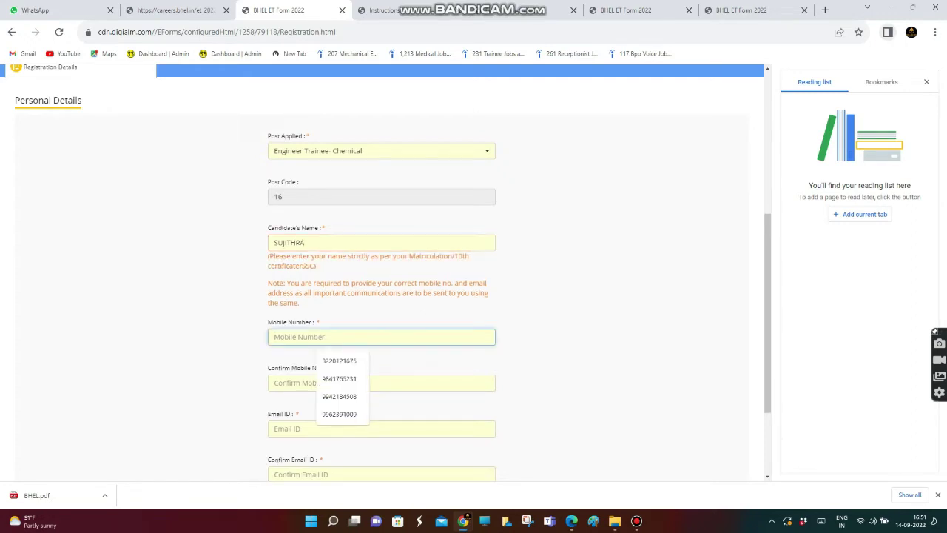
text(9)
key(BackSpace)
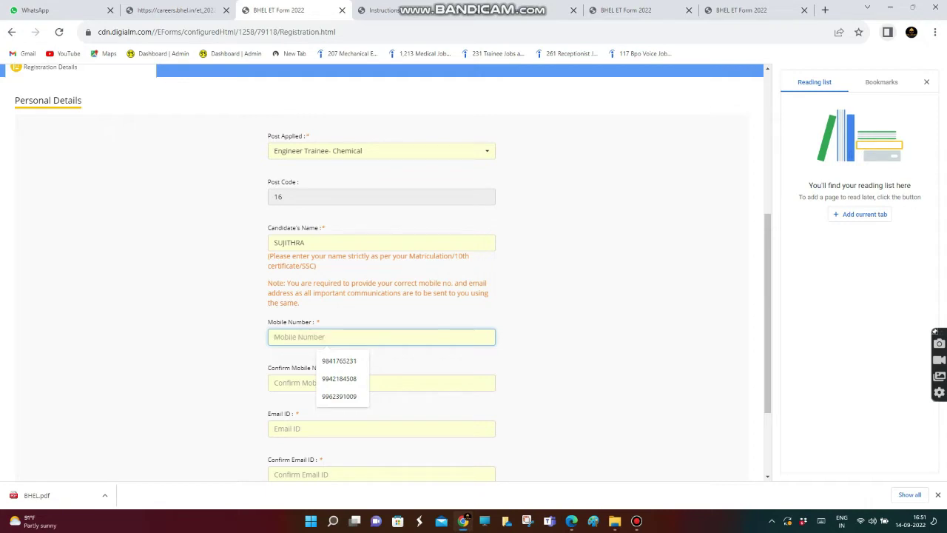
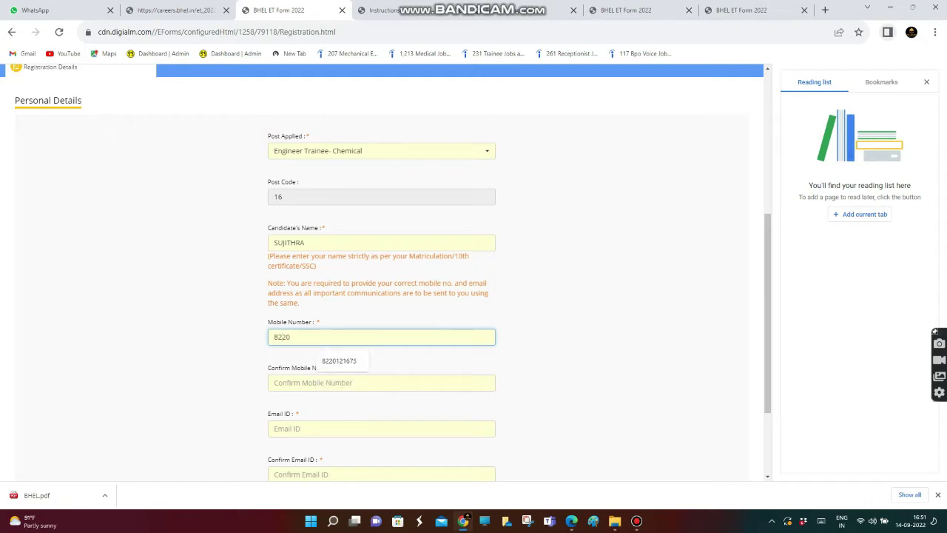
click(370, 383)
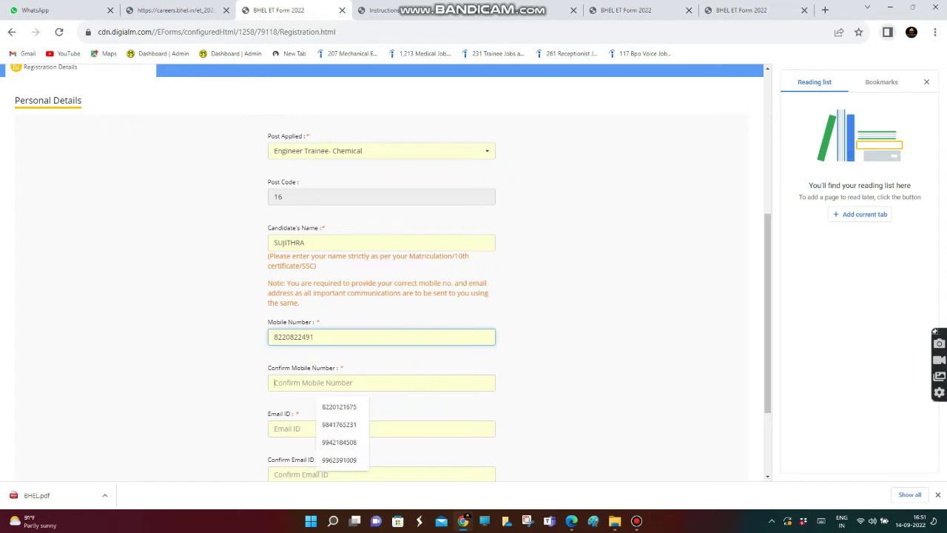
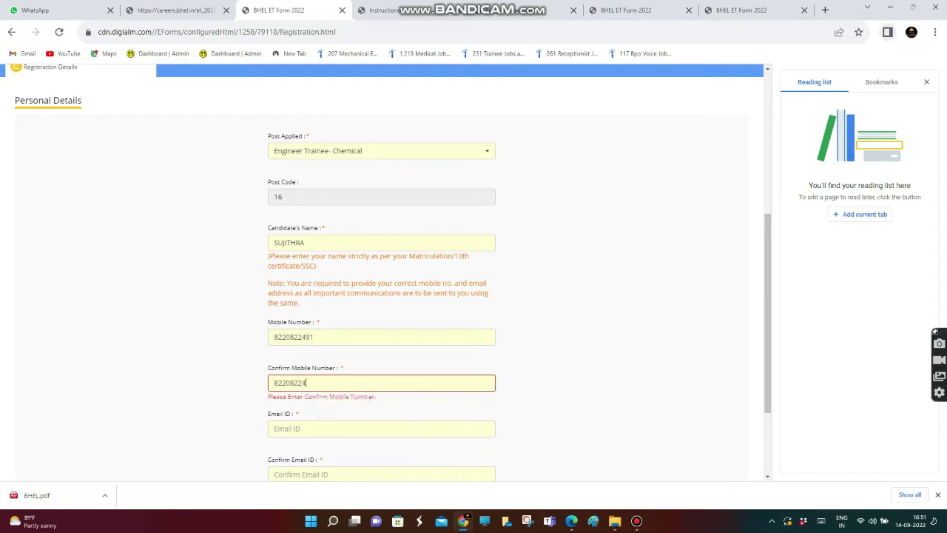
Fill in the candidate's e-mail address and its confirmation
click(318, 428)
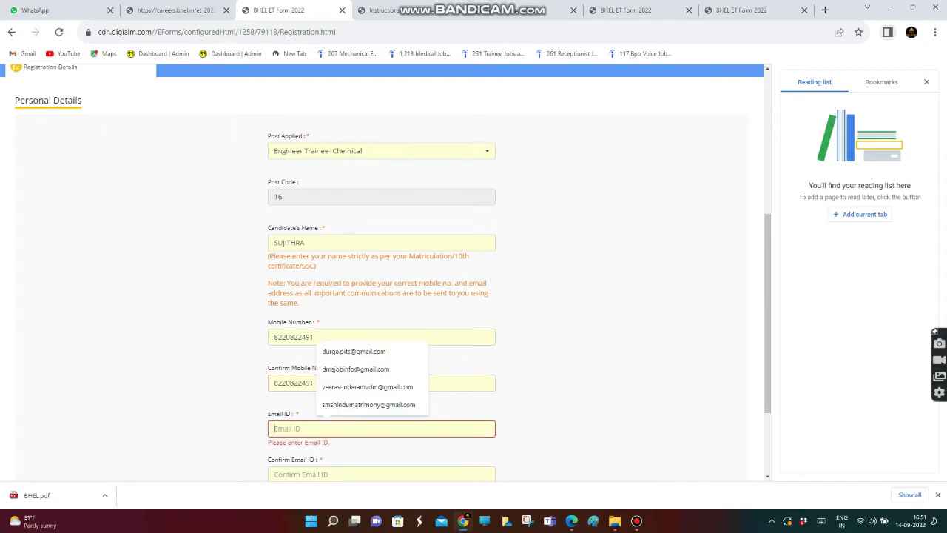
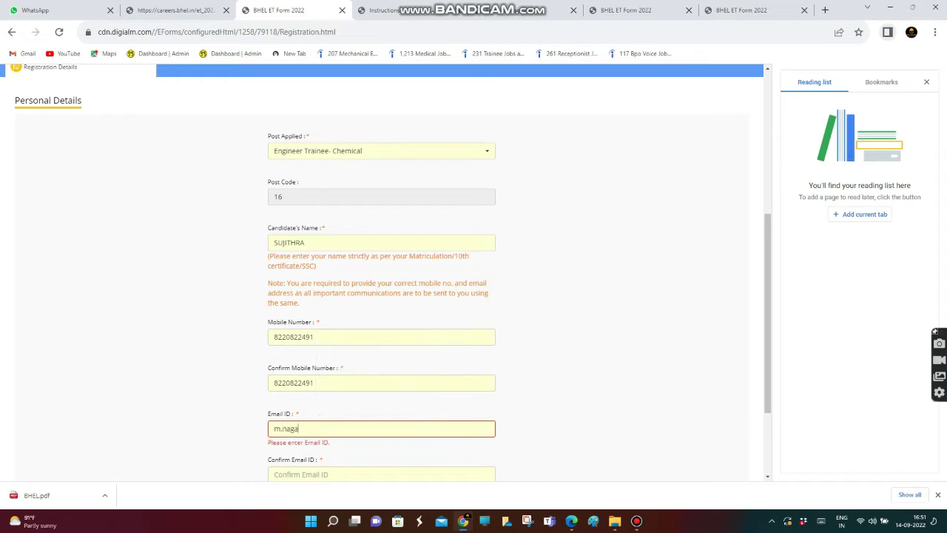
click(381, 474)
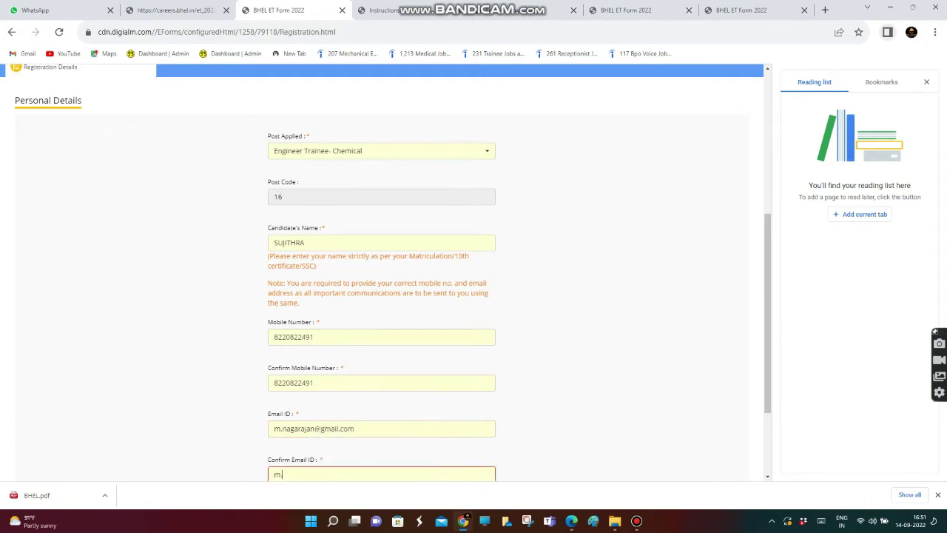
Enter the captcha code and submit the registration form
scroll(385, 273, down, 1)
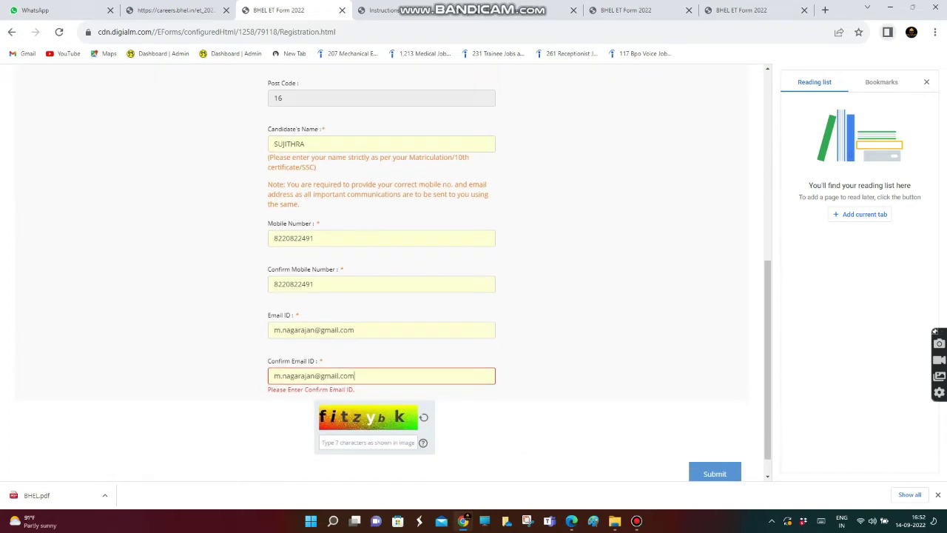
click(367, 442)
text(f)
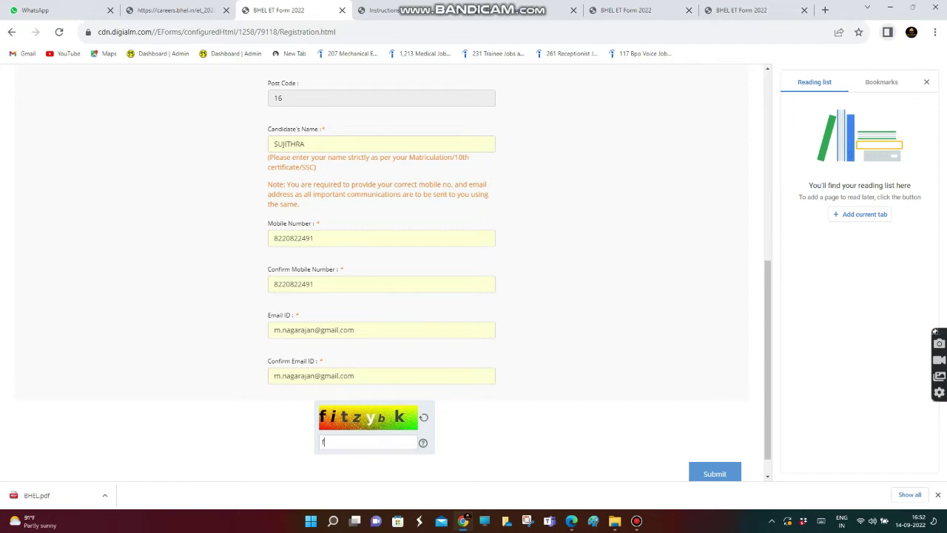
text(itzybK)
key(Tab)
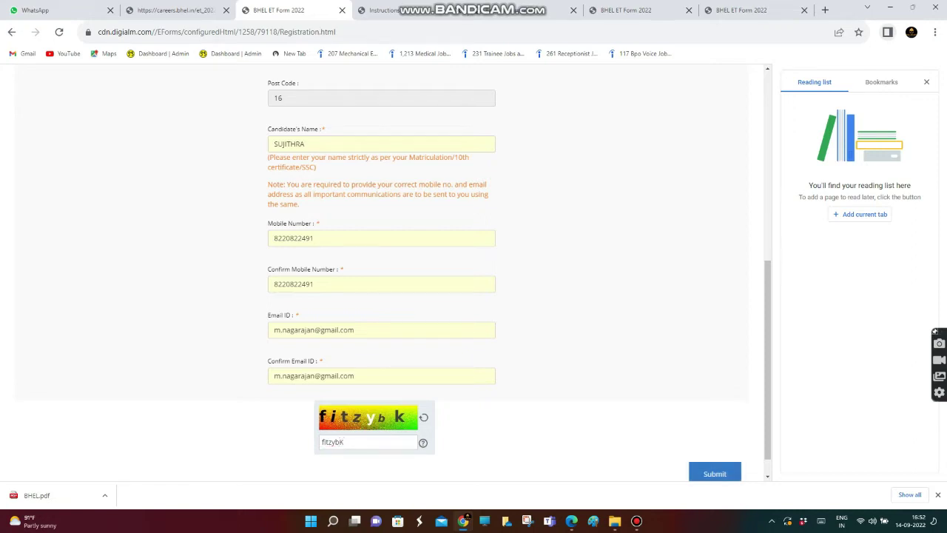
key(Return)
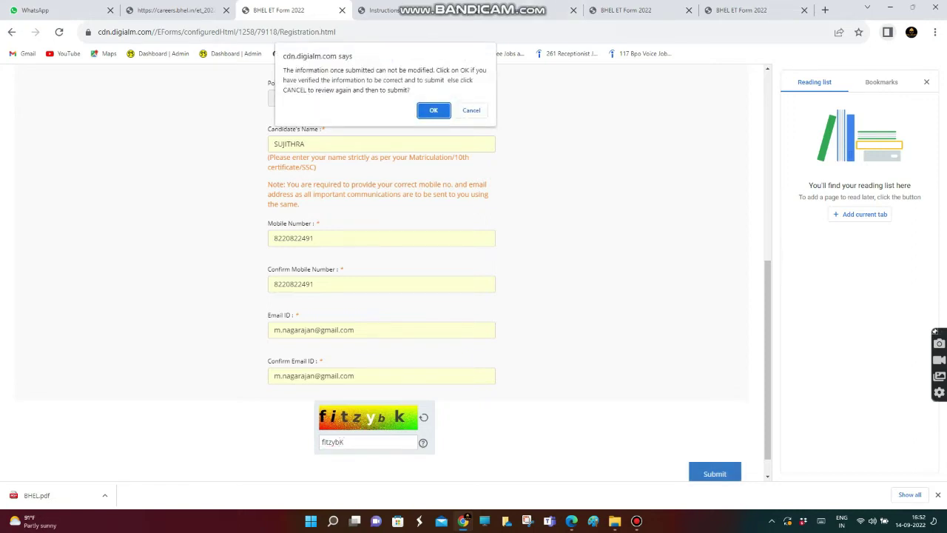
Confirm the submission and go to the ET 2022 application form
key(Return)
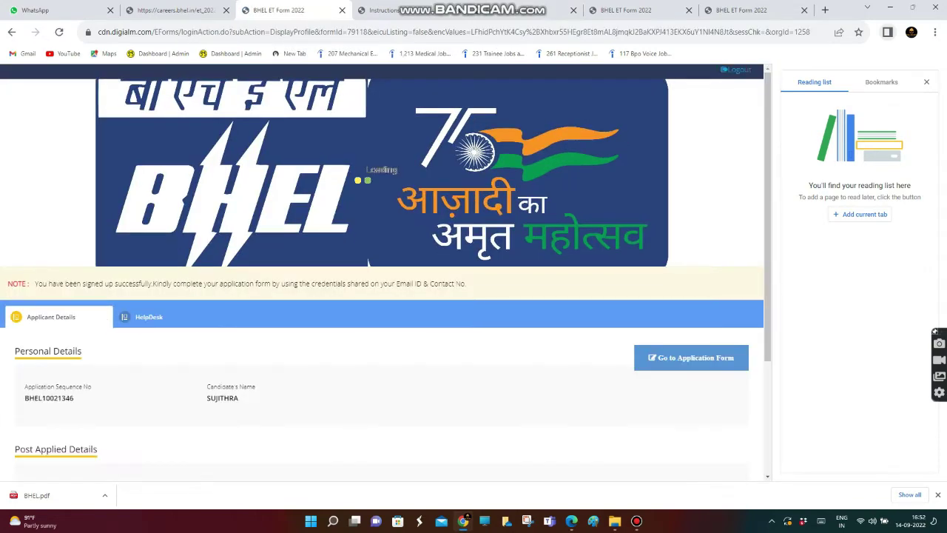
scroll(689, 197, down, 2)
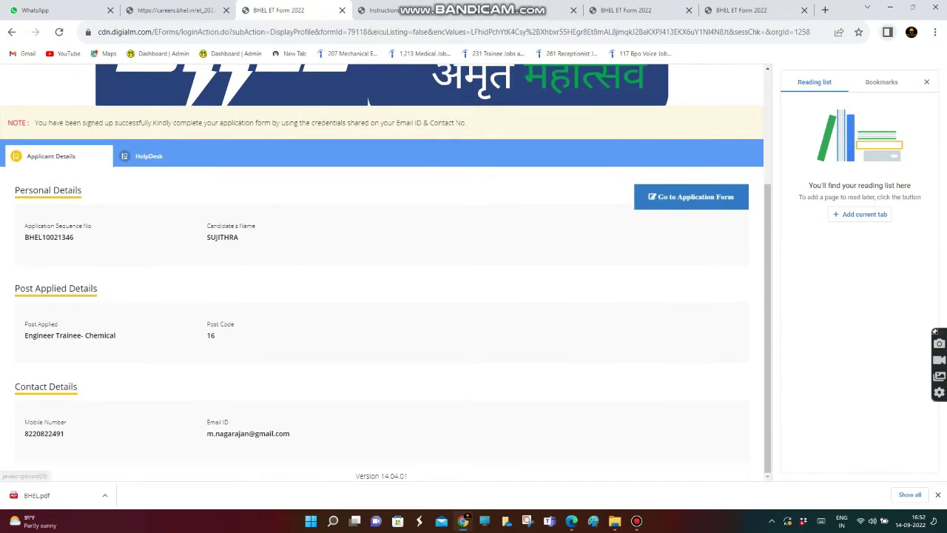
click(688, 197)
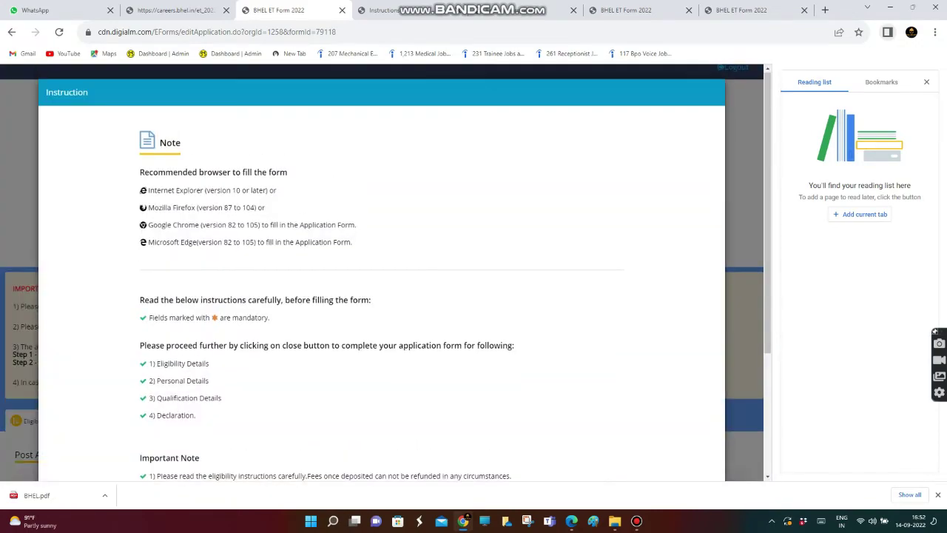
Dismiss the form instructions and set Category to UR and Gender to Female
scroll(382, 296, down, 3)
click(382, 438)
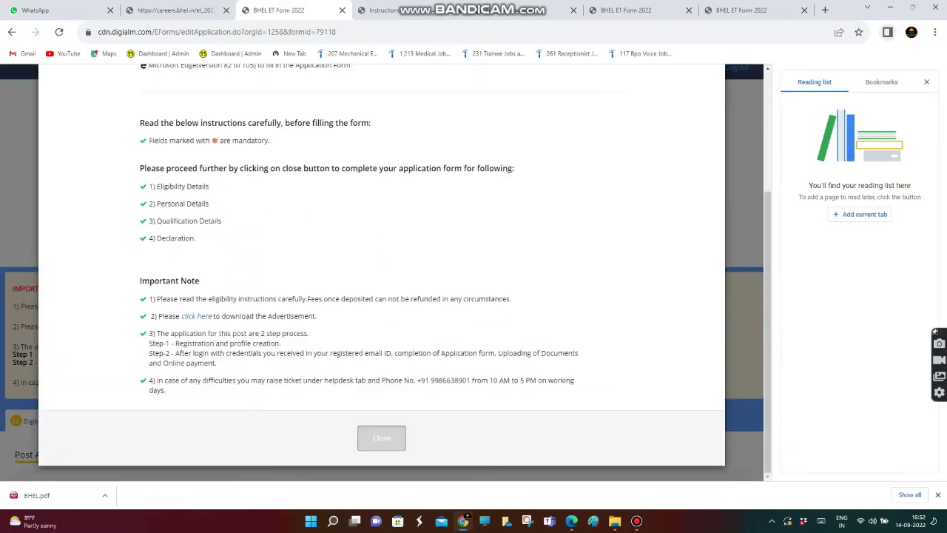
scroll(382, 296, down, 4)
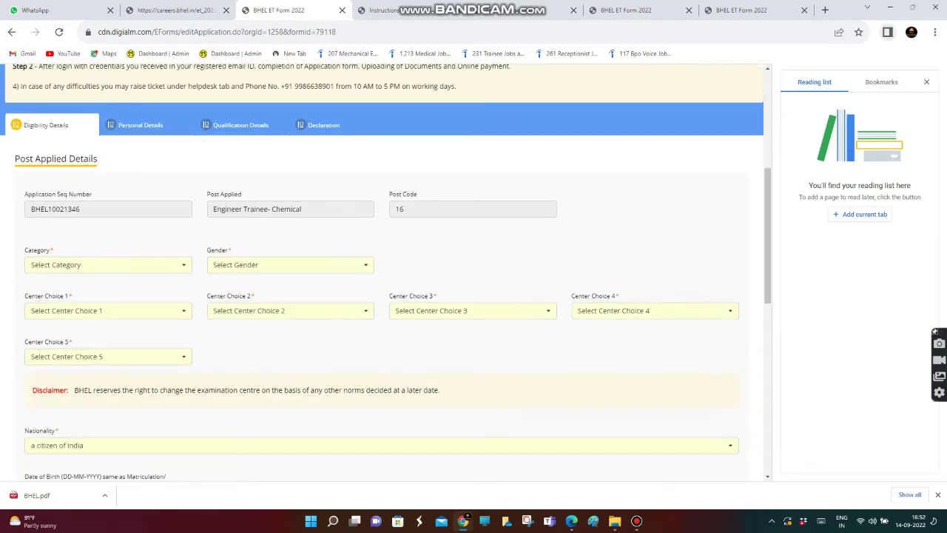
scroll(385, 272, down, 1)
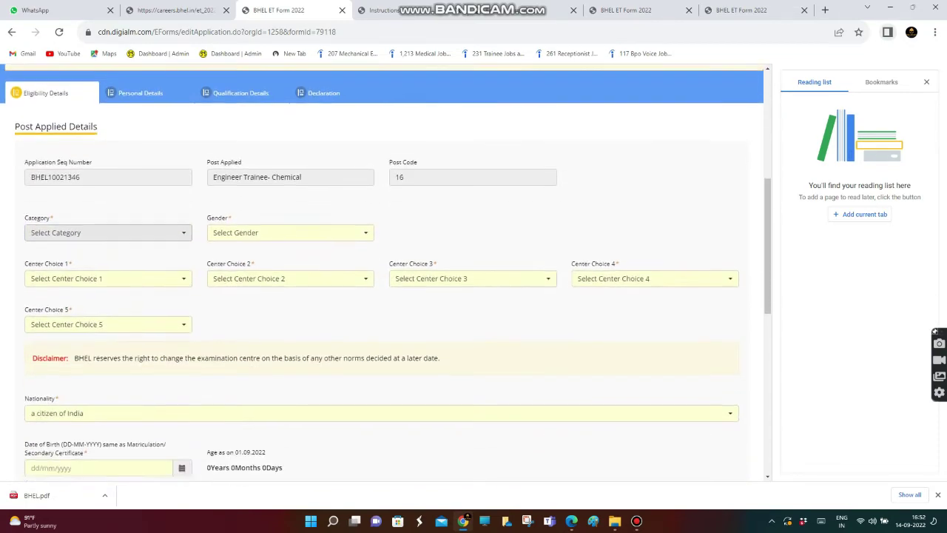
click(108, 215)
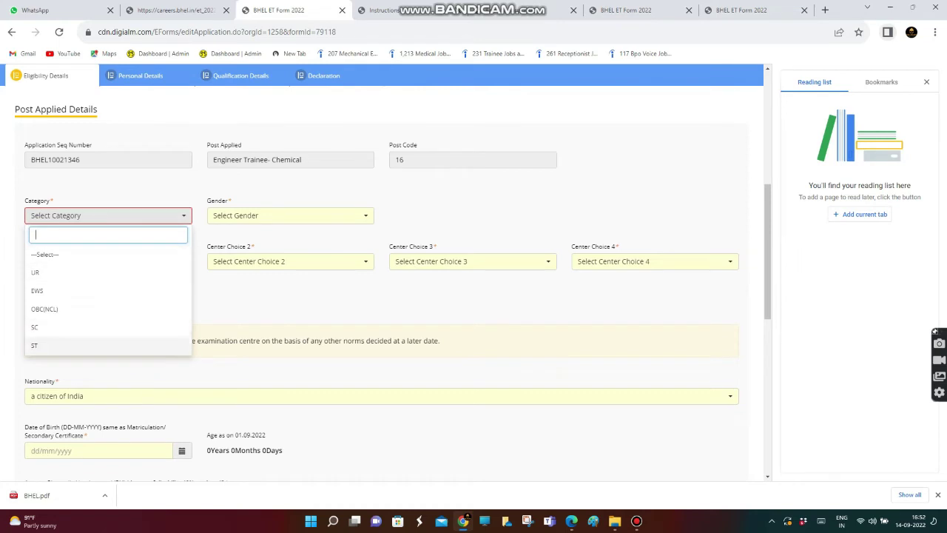
click(35, 272)
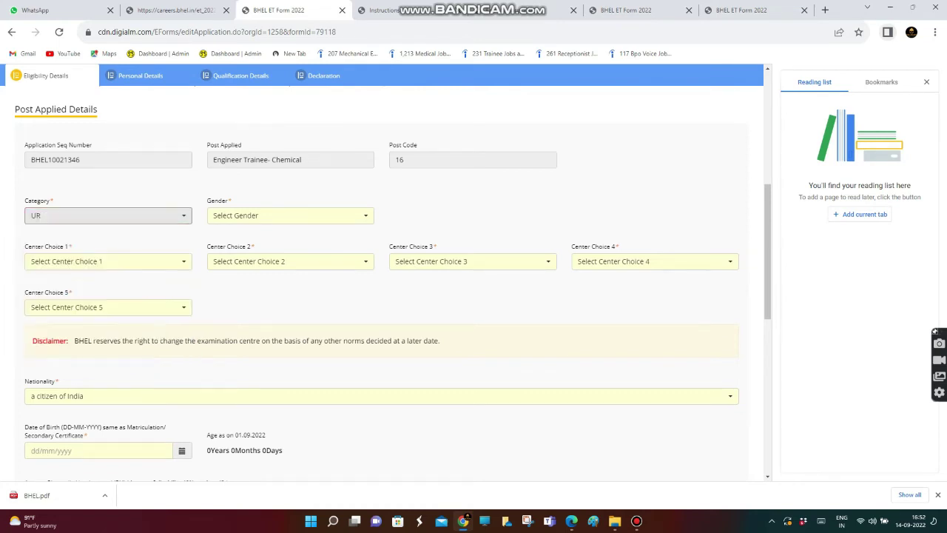
click(290, 215)
key(Up)
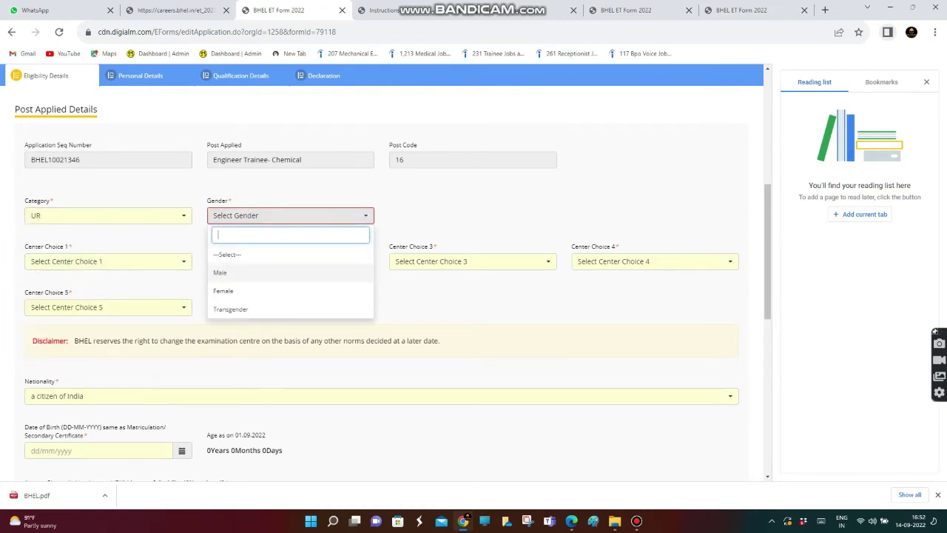
key(Down)
key(Return)
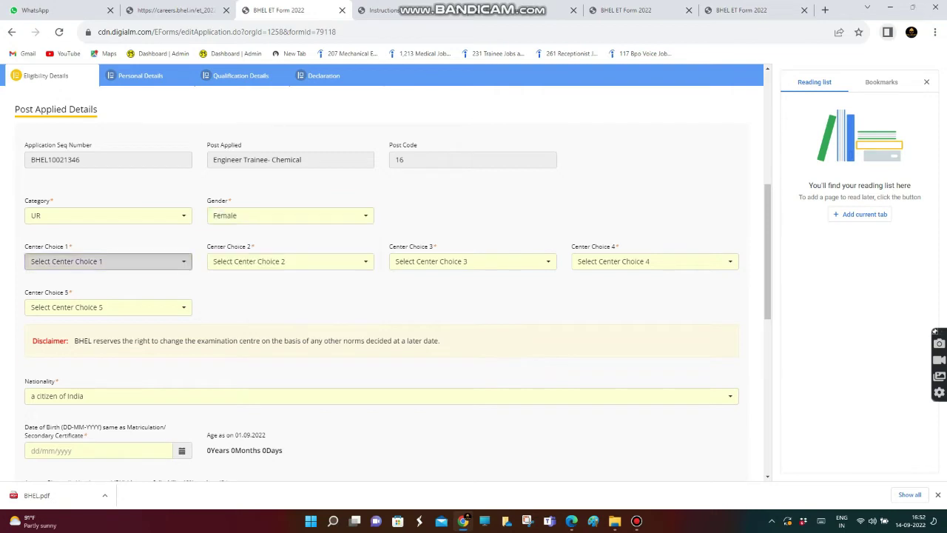
Choose Chennai, Coimbatore and Madurai as the first three exam centres
click(108, 261)
key(Down)
key(Down)
key(Down)
key(Down)
key(Down)
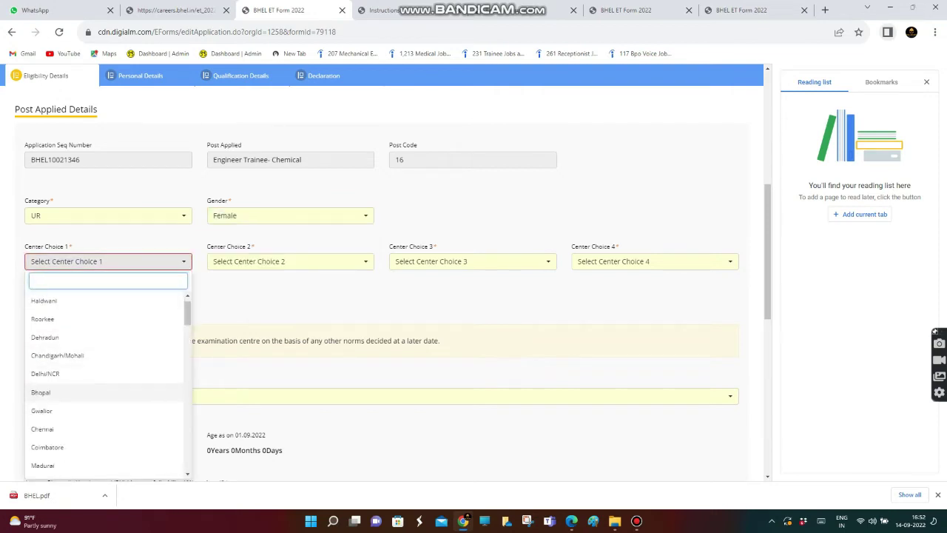
key(Up)
key(Return)
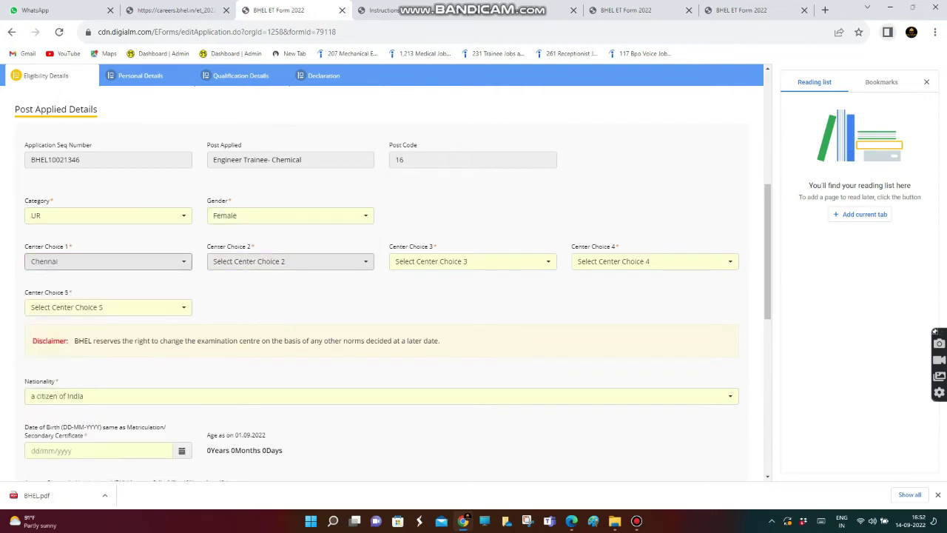
key(Tab)
key(Return)
key(Down)
key(Down)
key(Down)
key(Down)
key(Down)
key(Down)
key(Down)
key(Down)
key(Down)
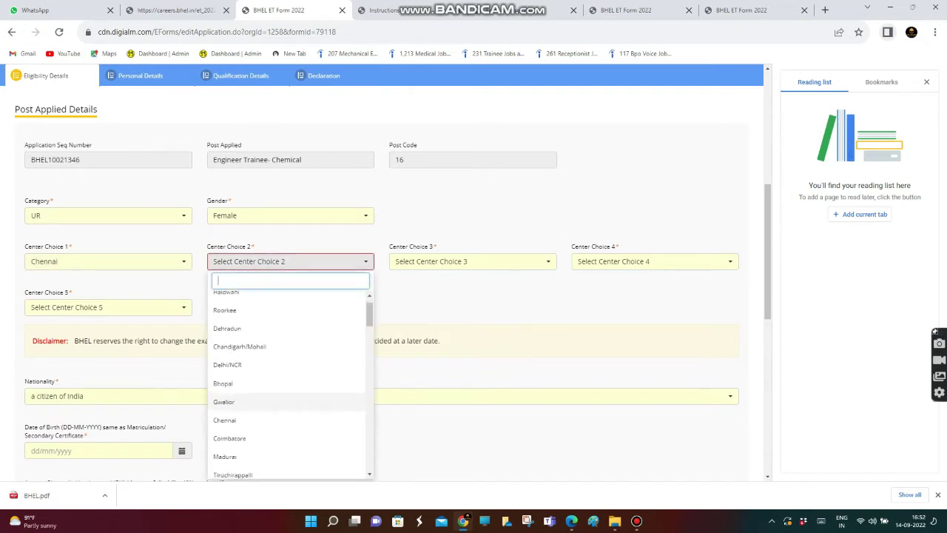
key(Return)
key(Tab)
key(Return)
key(Down)
key(Down)
key(Down)
key(Down)
key(Down)
key(Down)
key(Down)
key(Down)
key(Down)
key(Down)
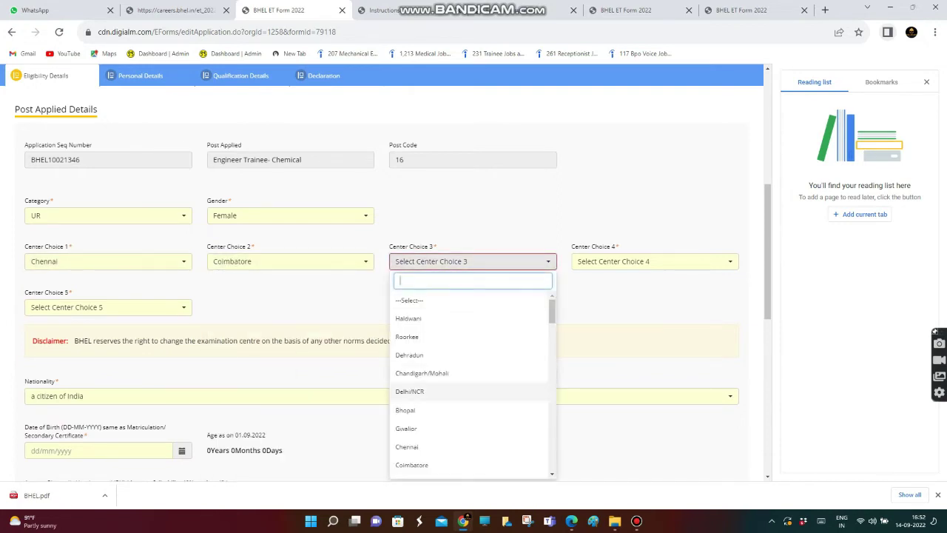
key(Return)
Choose Tiruchirappalli and Tirunelveli as the fourth and fifth exam centres
key(Tab)
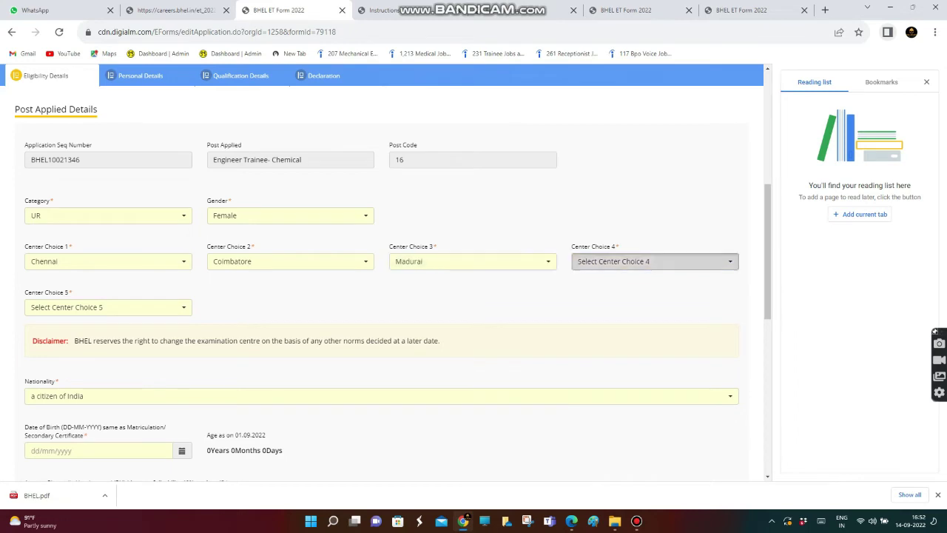
key(Return)
key(Down)
key(Down)
key(Down)
key(Down)
key(Down)
key(Down)
key(Down)
key(Down)
key(Down)
key(Down)
key(Down)
key(Down)
key(Up)
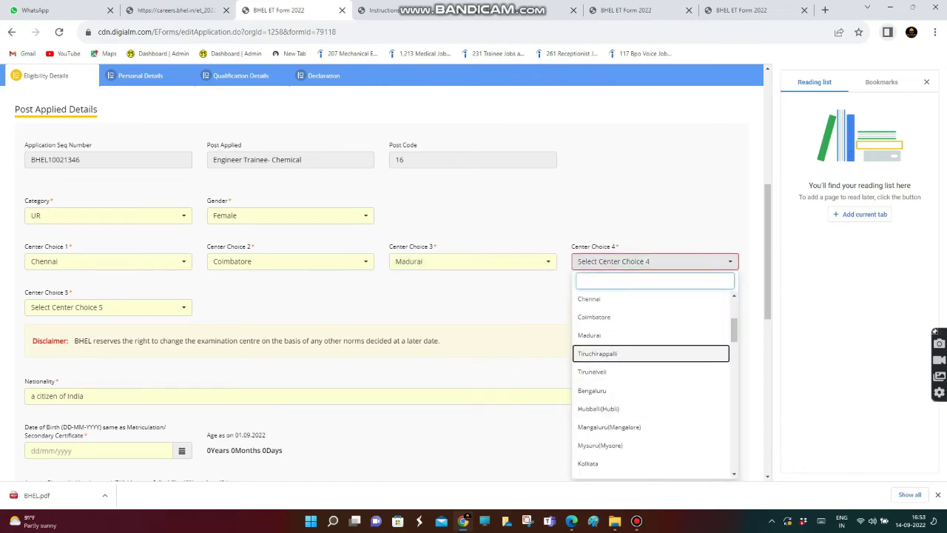
key(Return)
key(Tab)
key(Return)
key(Down)
key(Down)
key(Down)
key(Down)
key(Down)
key(Down)
key(Down)
key(Down)
key(Down)
key(Down)
key(Down)
key(Down)
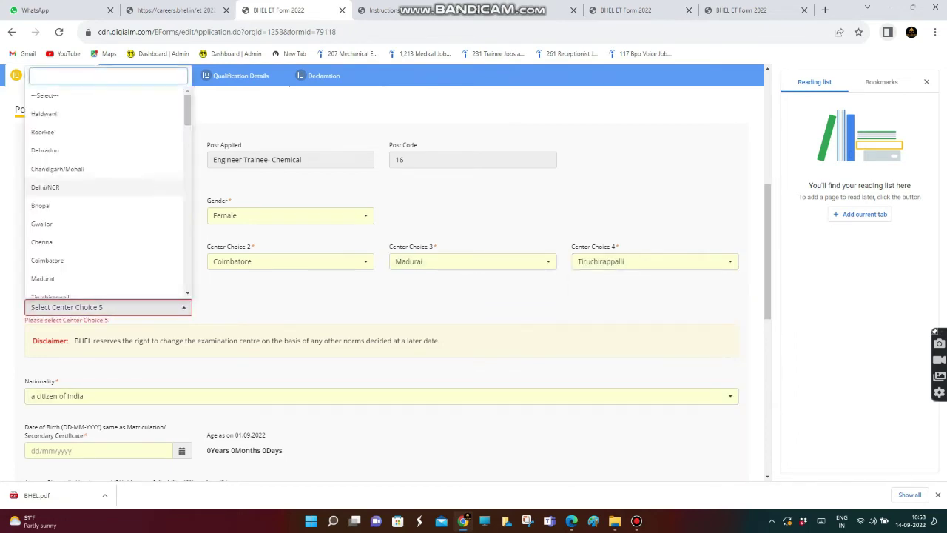
key(Return)
key(Tab)
scroll(385, 274, down, 2)
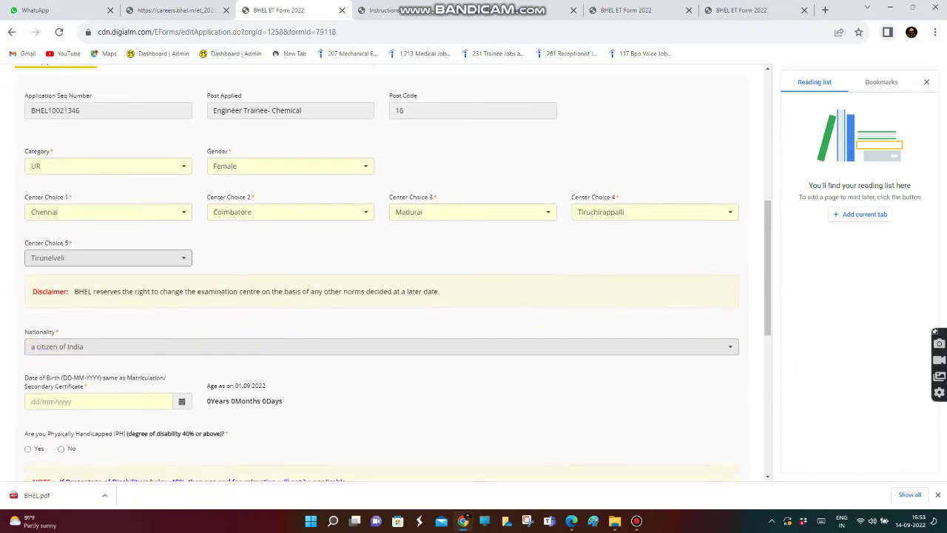
key(Return)
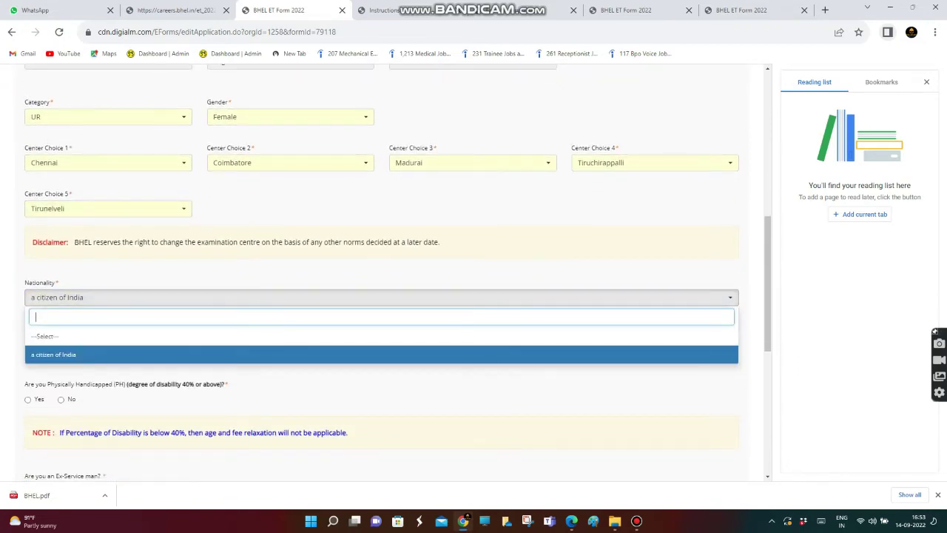
key(Return)
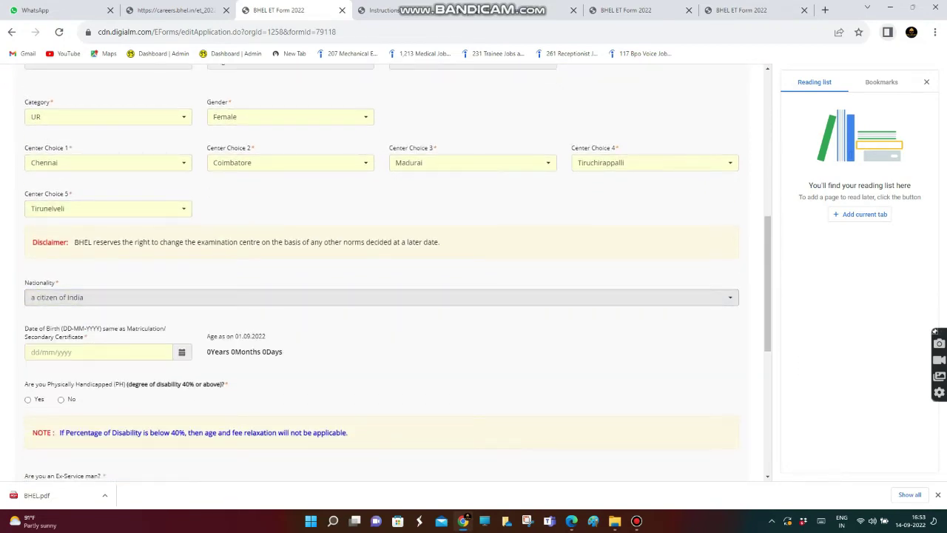
key(Tab)
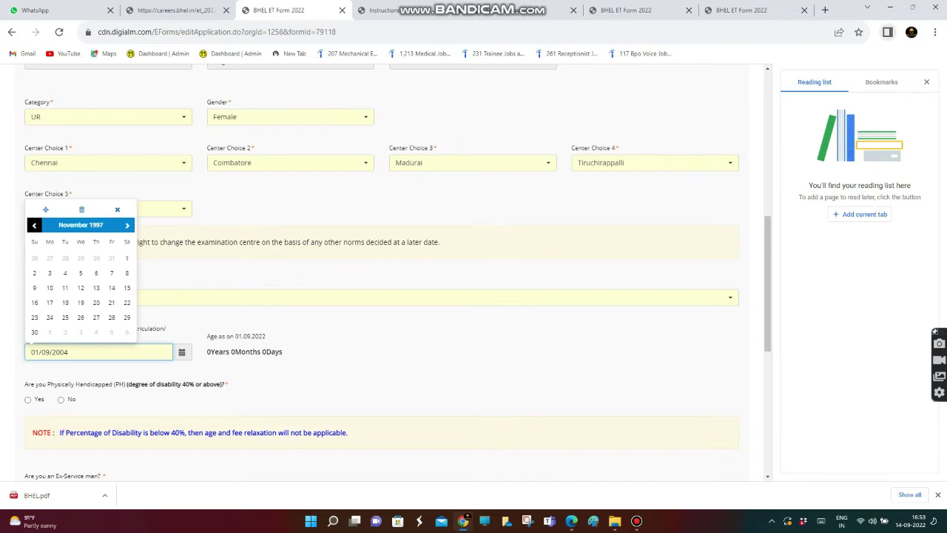
click(96, 302)
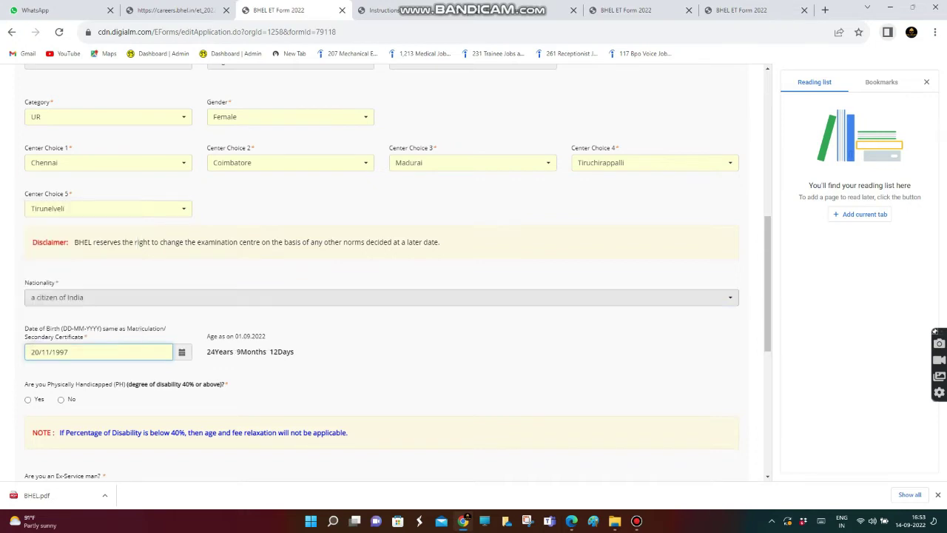
scroll(398, 273, down, 3)
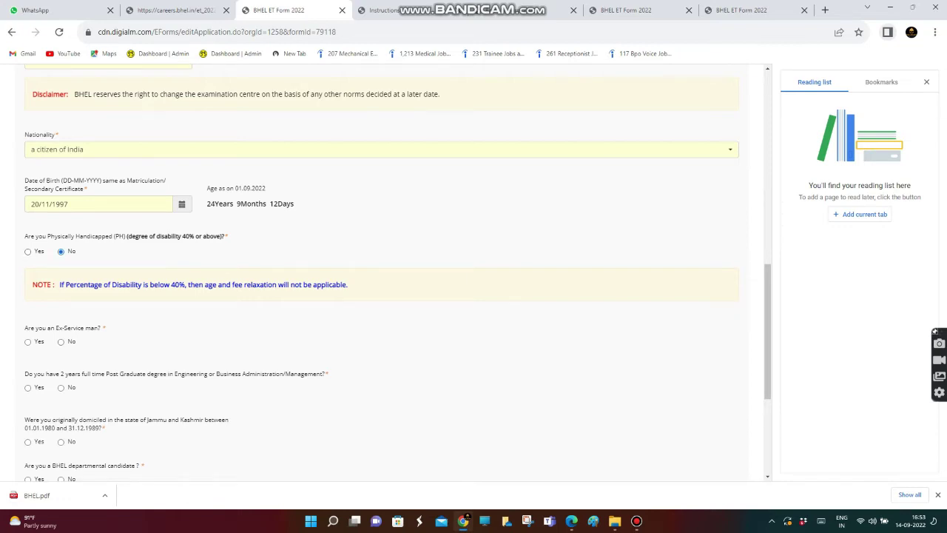
Answer No to ex-serviceman, Yes to postgraduate degree, and No to J&K domicile
click(60, 341)
scroll(382, 272, down, 2)
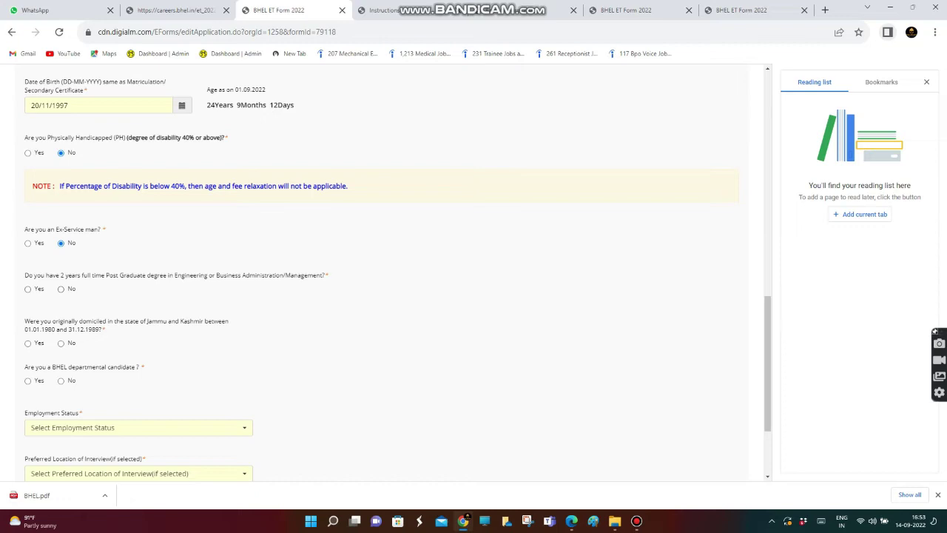
click(27, 289)
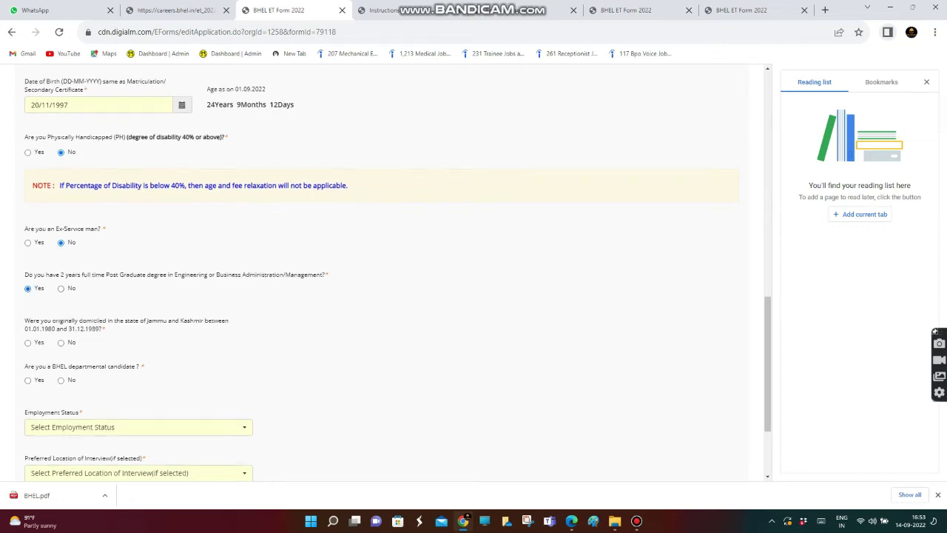
scroll(385, 273, down, 2)
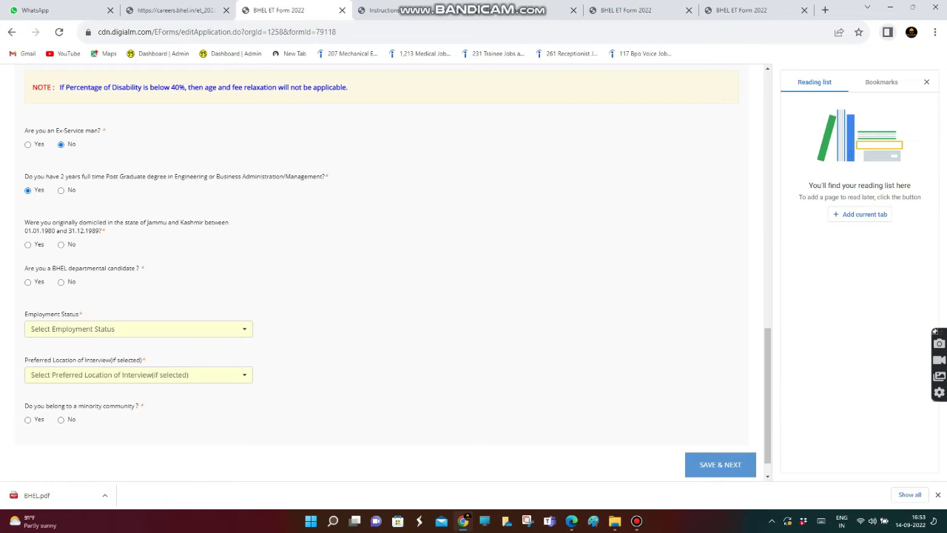
click(61, 244)
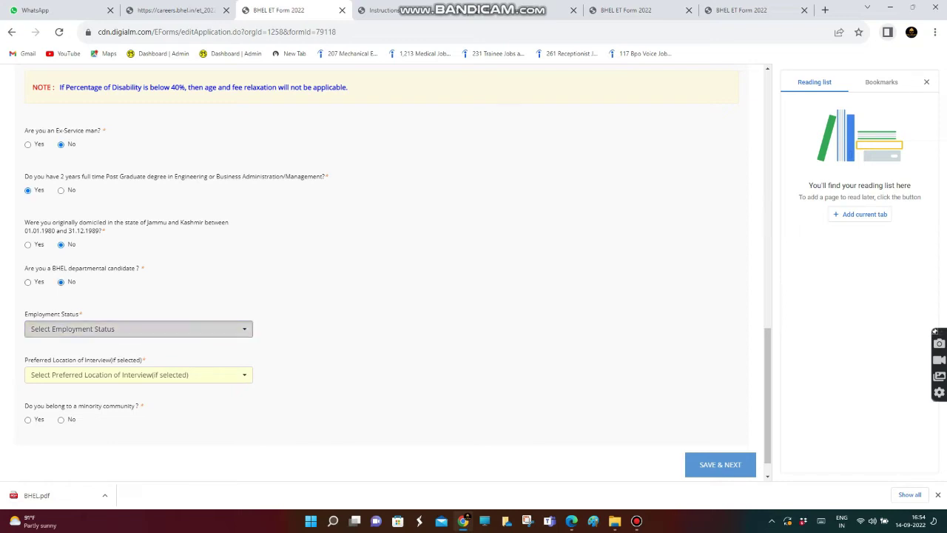
Set employment status Unemployed, interview location Chennai, minority No, and save eligibility details
click(138, 328)
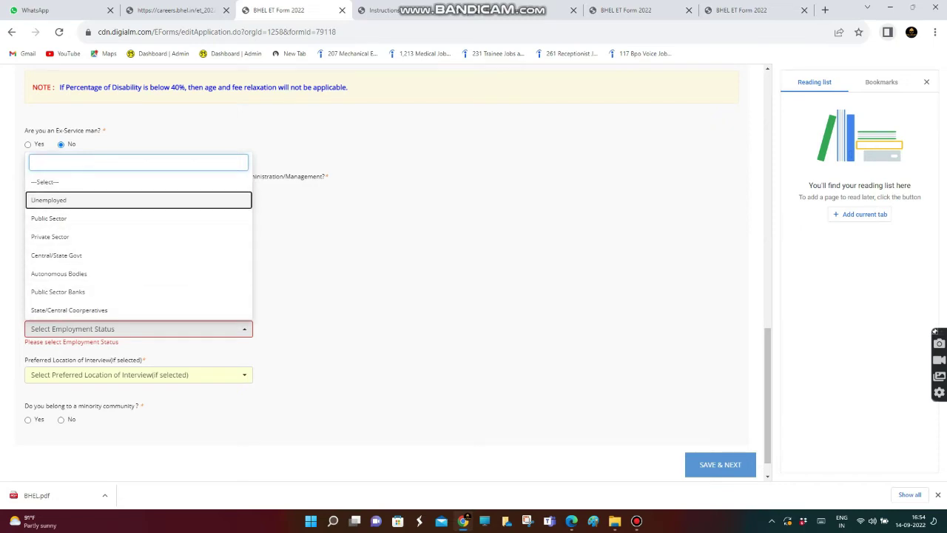
click(49, 200)
scroll(397, 280, down, 1)
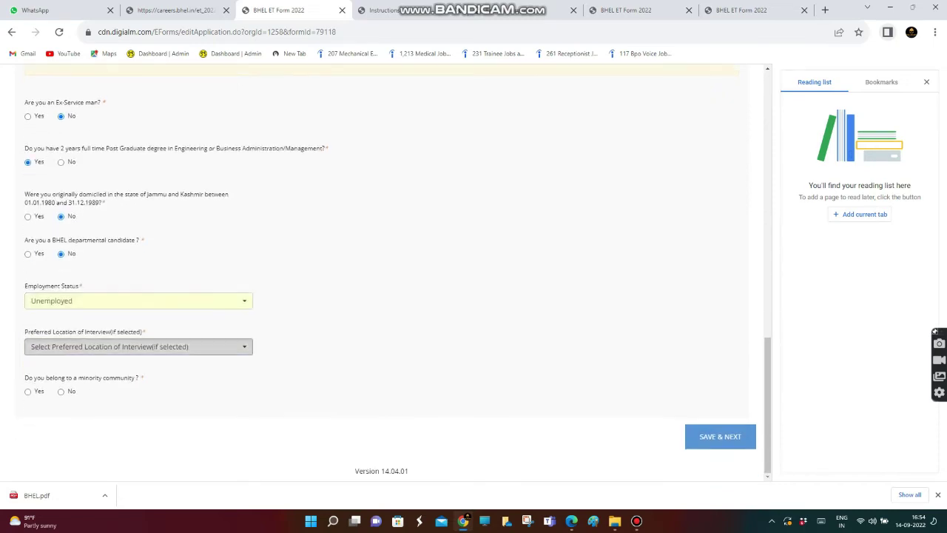
click(137, 346)
key(Down)
key(Down)
key(Down)
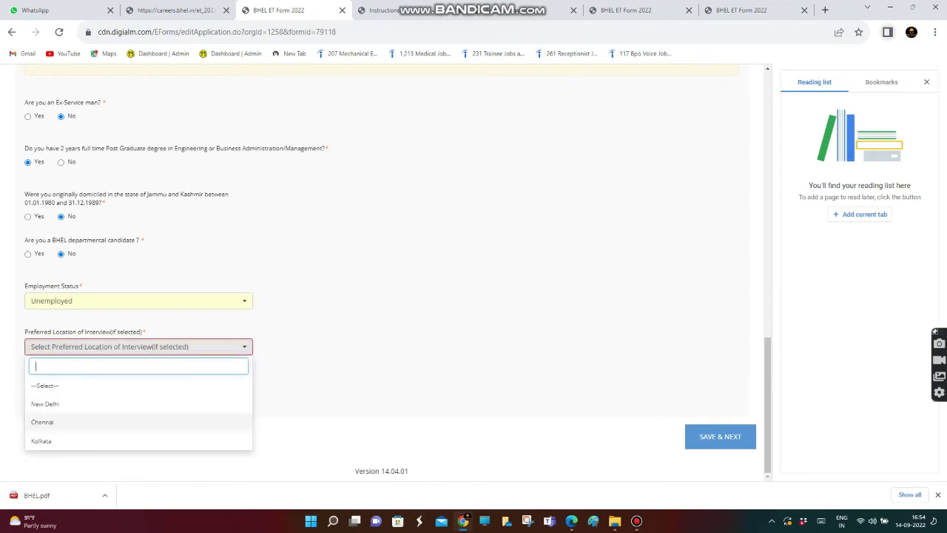
key(Return)
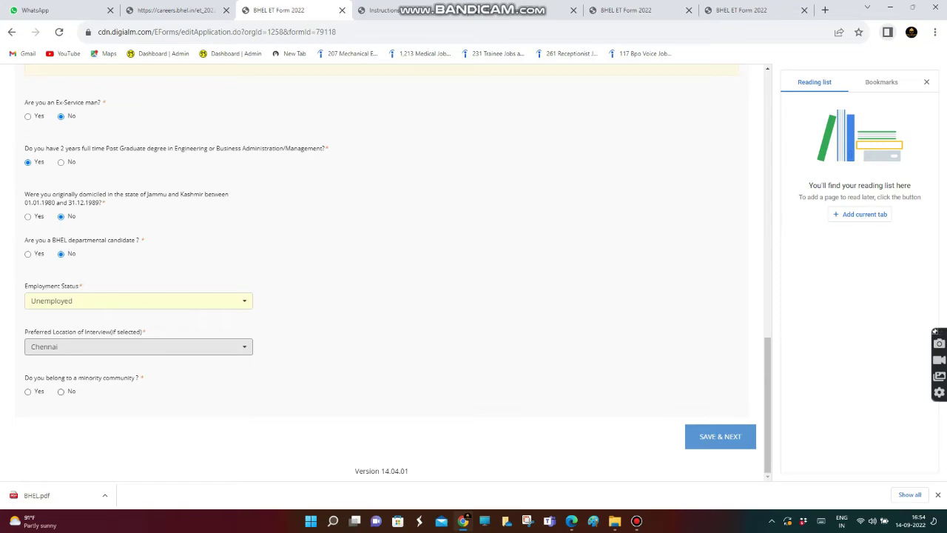
click(60, 391)
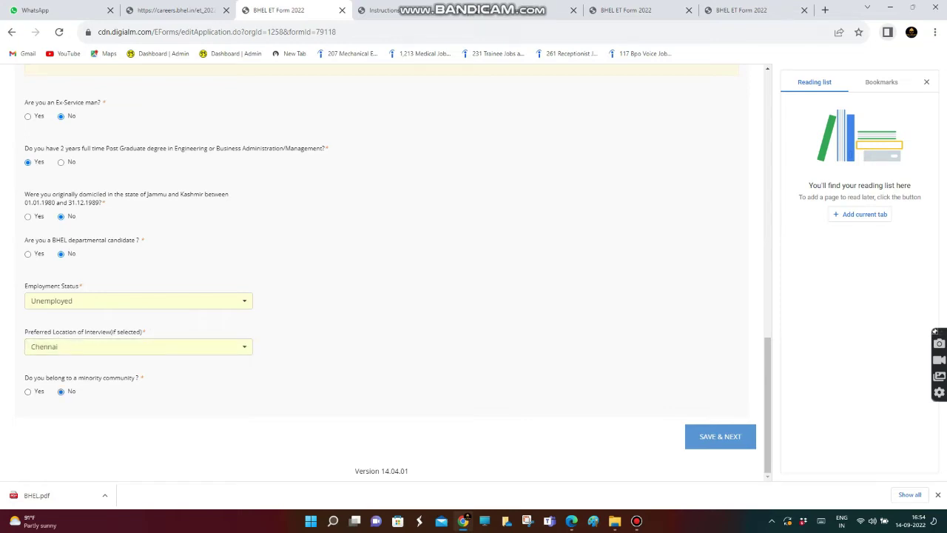
click(720, 436)
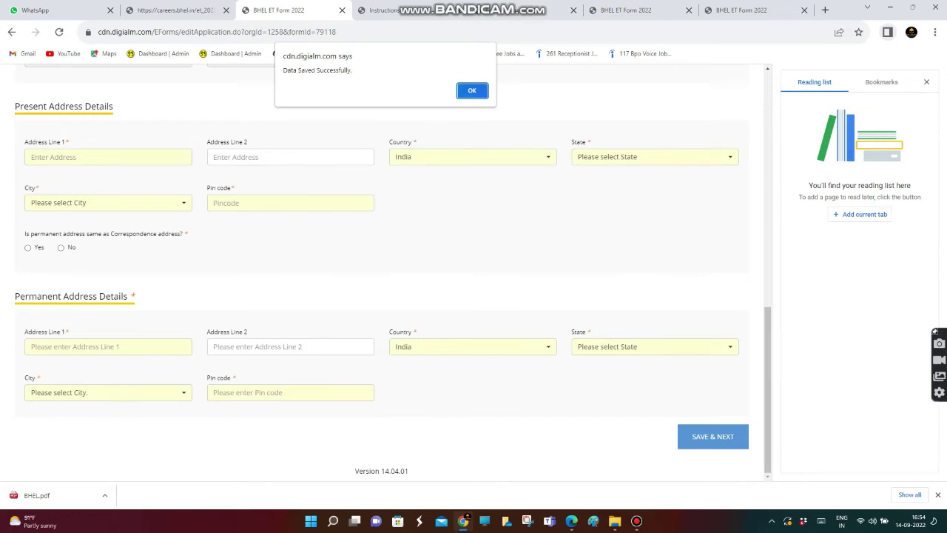
Dismiss the save confirmation and enter the present address lines 1 and 2
key(Return)
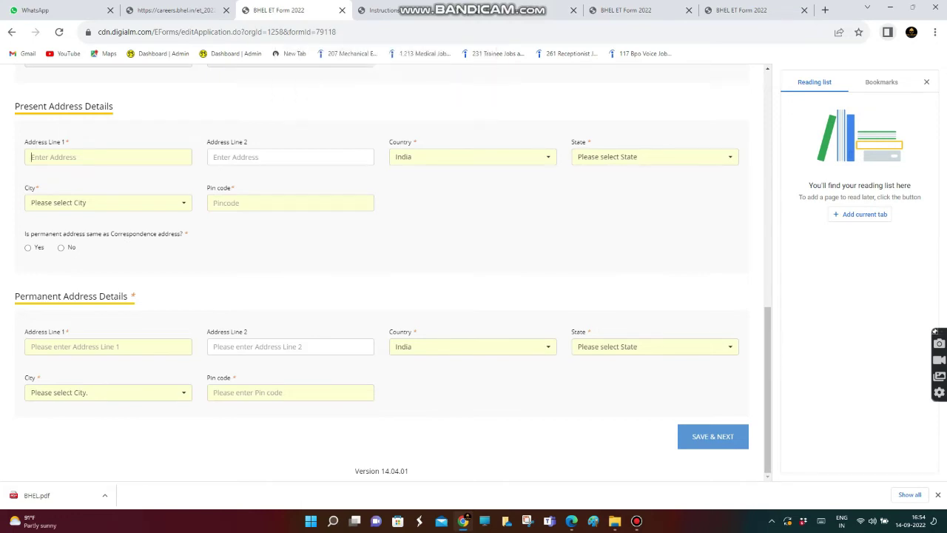
click(108, 157)
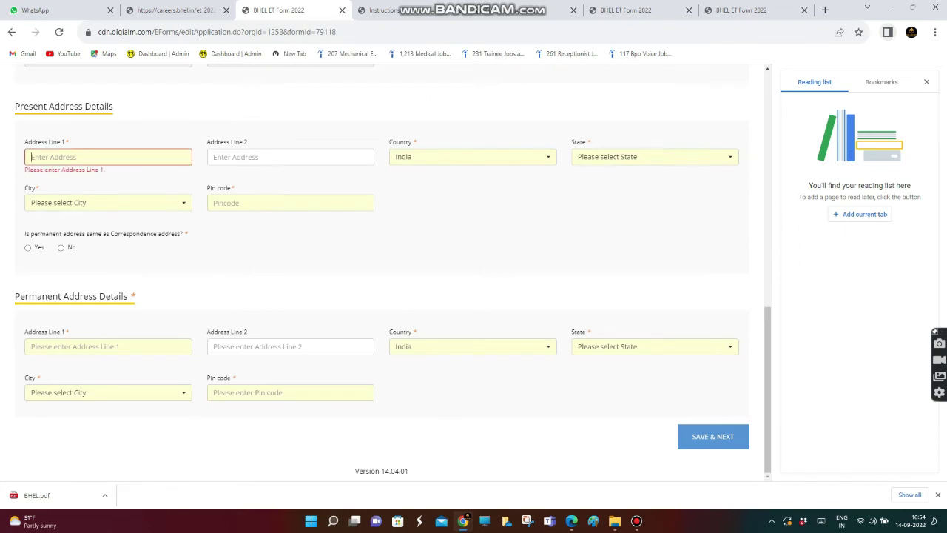
click(290, 156)
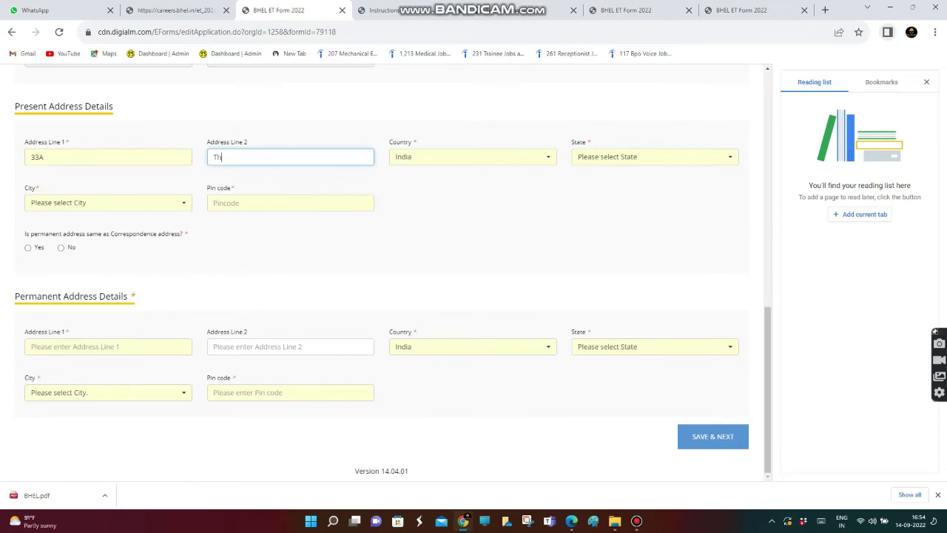
Set state Tamil Nadu, city and pin code, and mark permanent address as same
click(651, 157)
scroll(655, 330, down, 5)
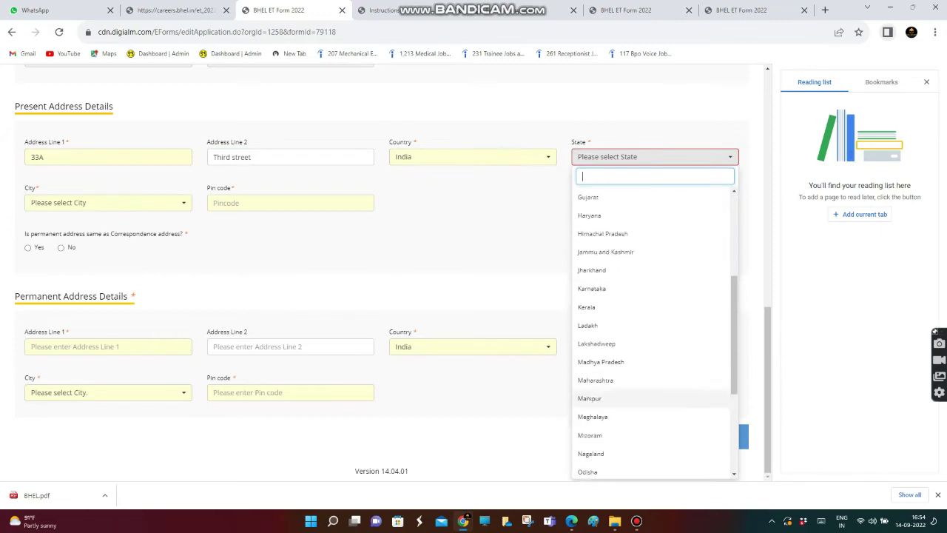
click(594, 418)
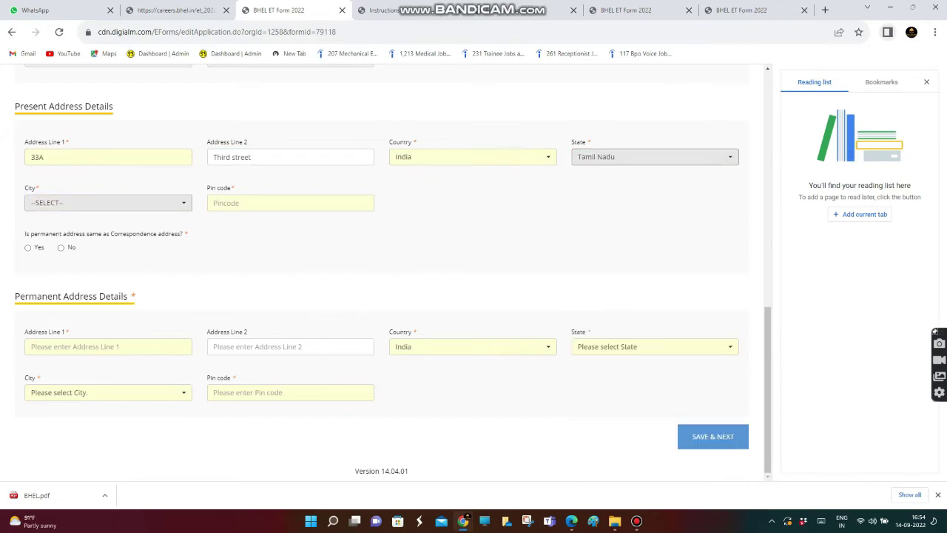
click(108, 202)
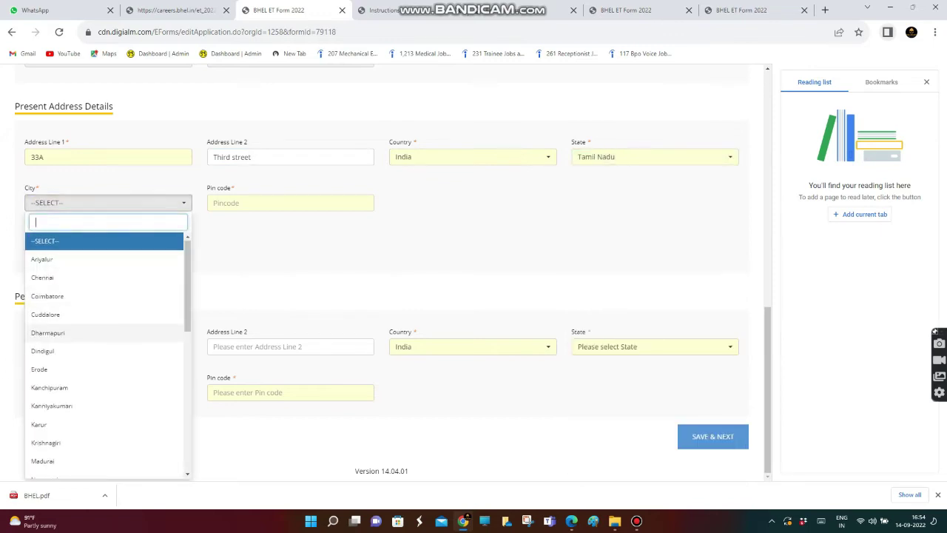
scroll(103, 348, down, 3)
click(51, 381)
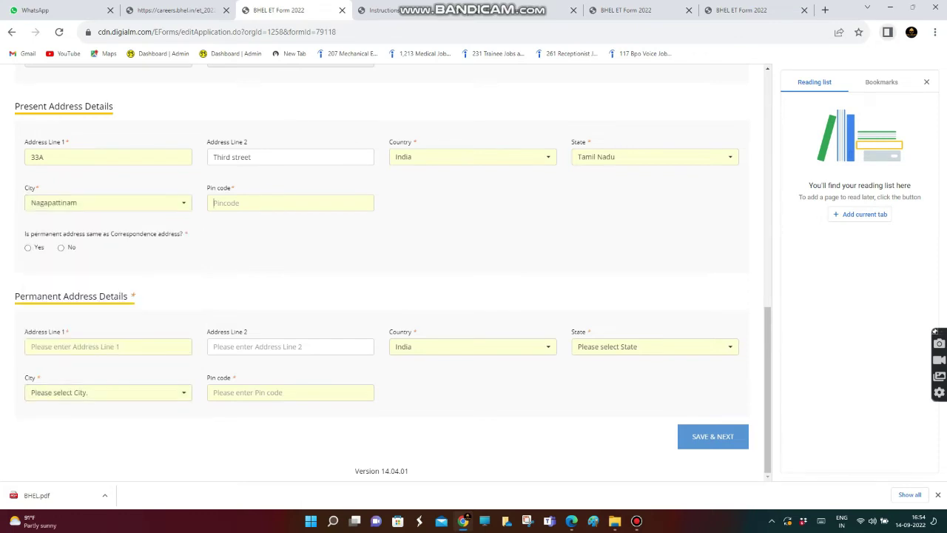
text(61)
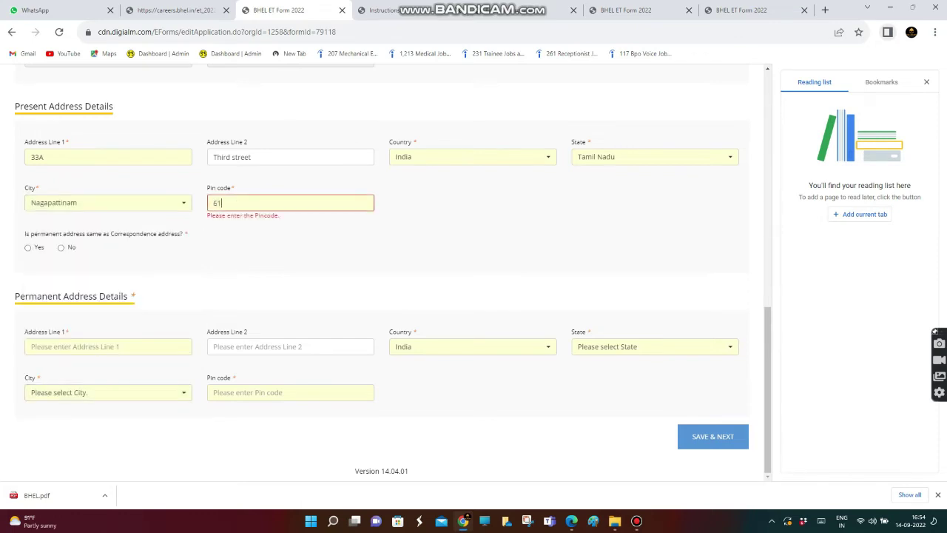
text(4810)
key(Tab)
key(space)
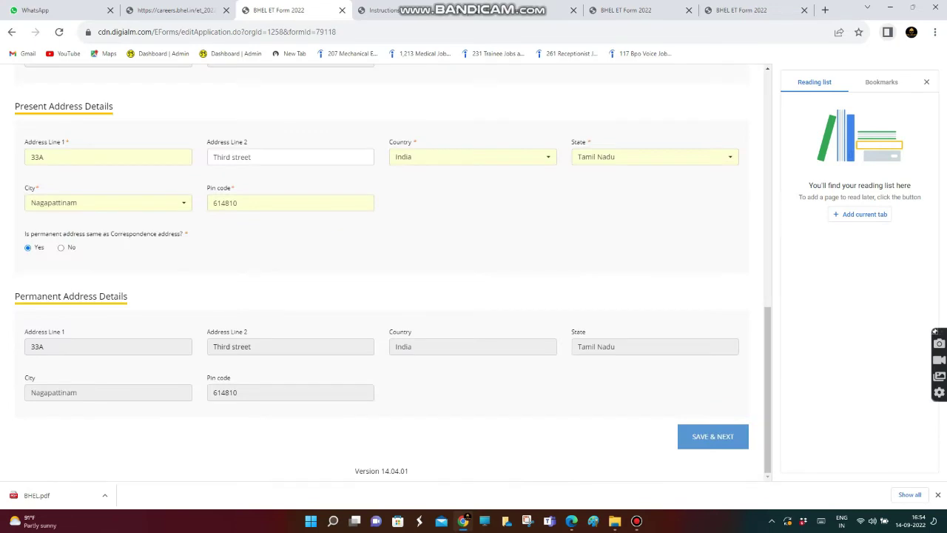
Enter the father's name and the mother's name
scroll(382, 271, up, 4)
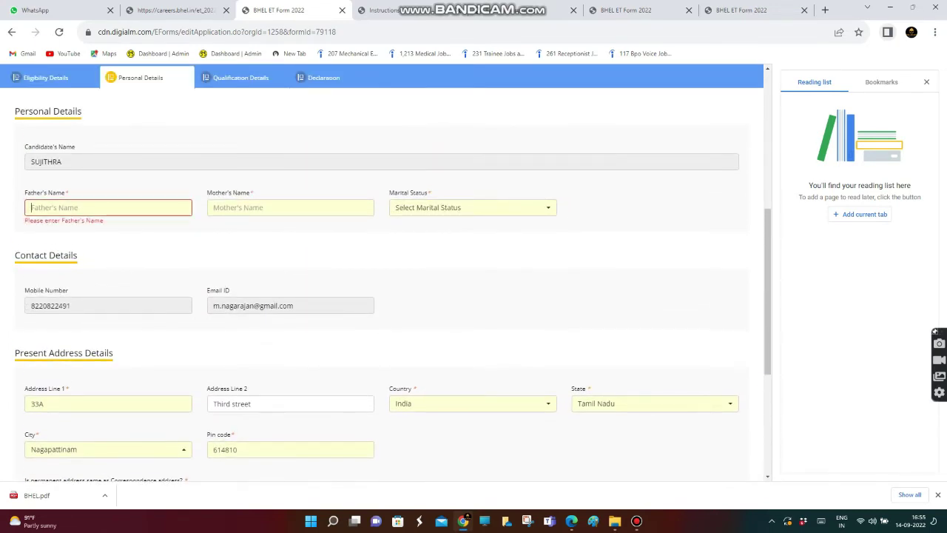
text(veerasundaram)
click(290, 207)
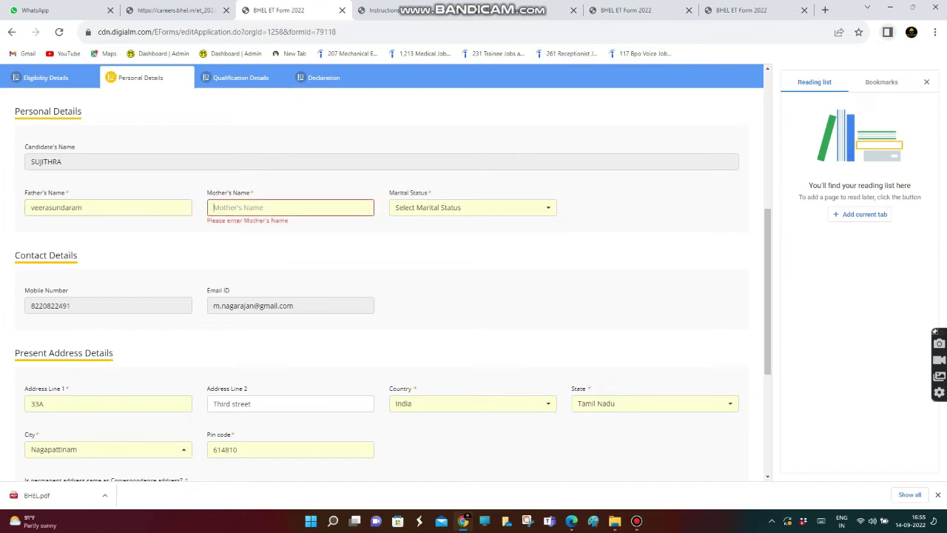
text(sagumnt)
text(gha)
key(BackSpace)
key(BackSpace)
key(BackSpace)
key(BackSpace)
key(BackSpace)
text(nthala)
Set marital status to Married and save the personal details
click(472, 207)
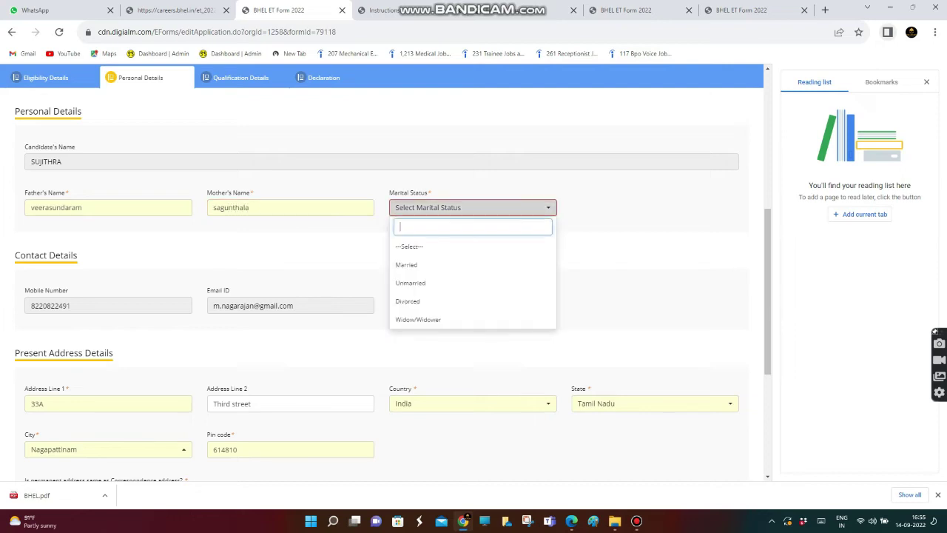
click(444, 265)
click(473, 207)
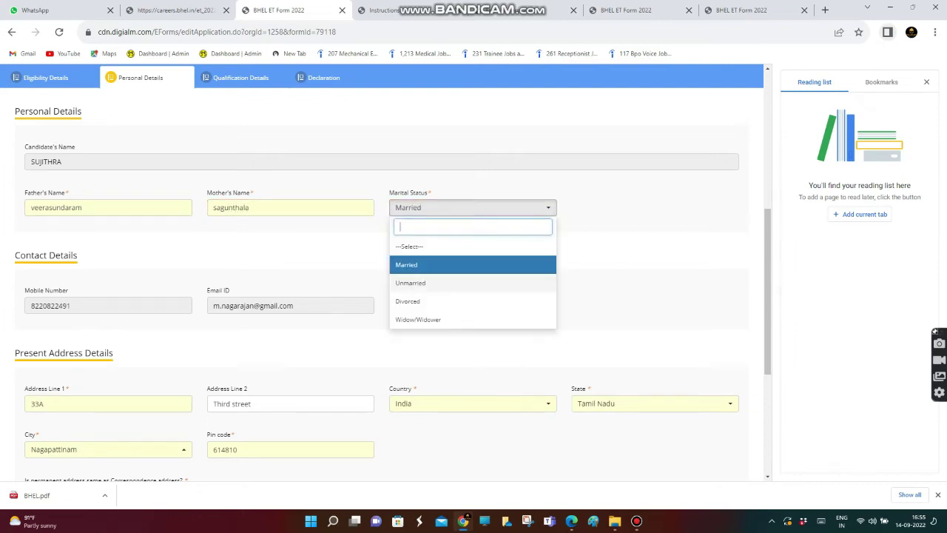
click(444, 281)
scroll(385, 274, down, 1)
scroll(385, 273, down, 5)
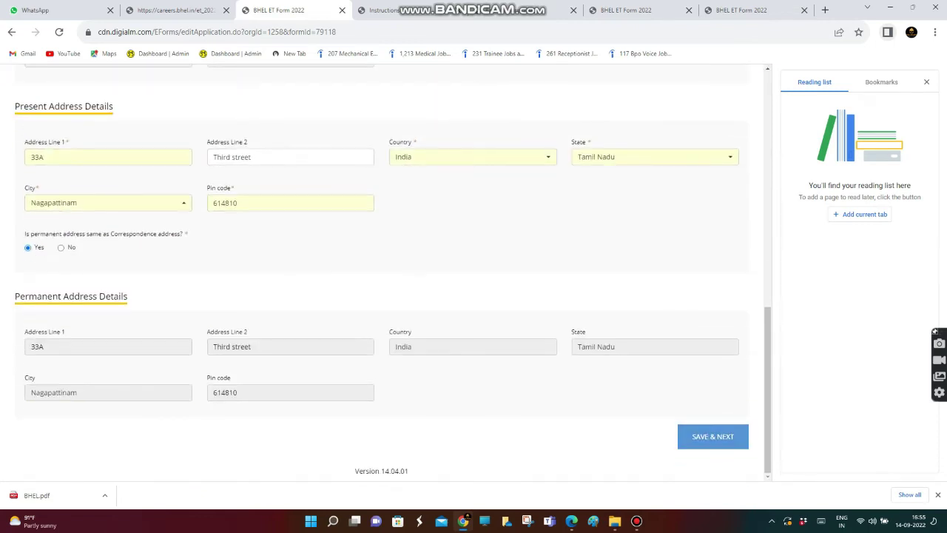
click(713, 436)
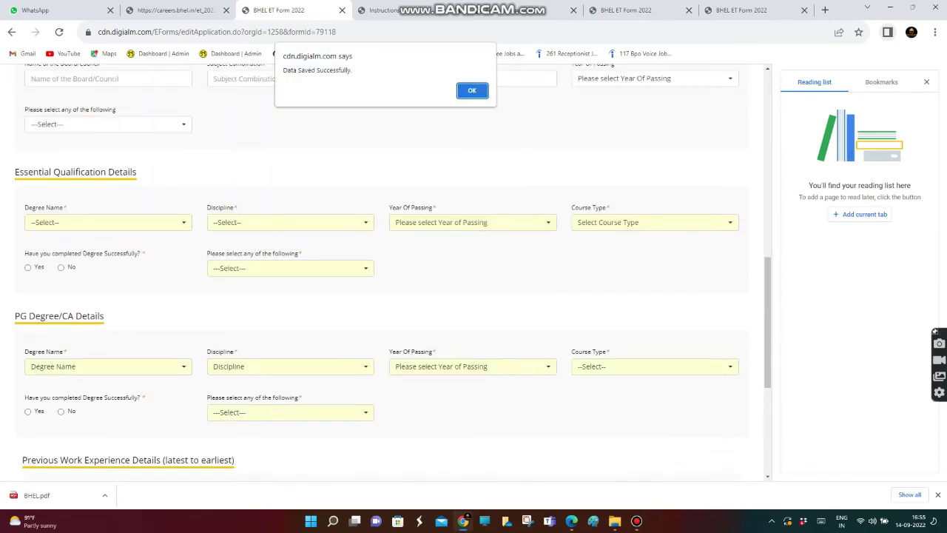
Enter the 10th board 'state board', subjects 'maths science' and institute 'kgkgghss'
key(Return)
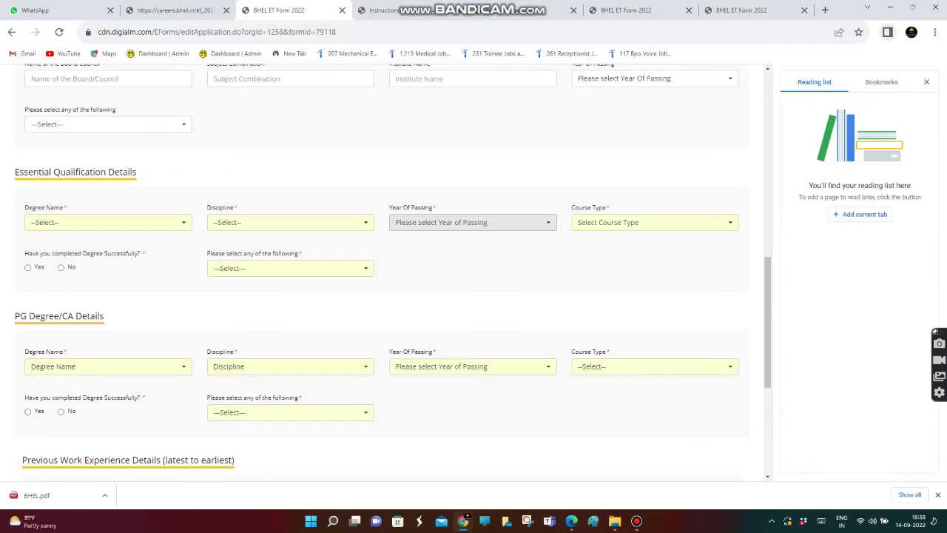
scroll(385, 271, up, 8)
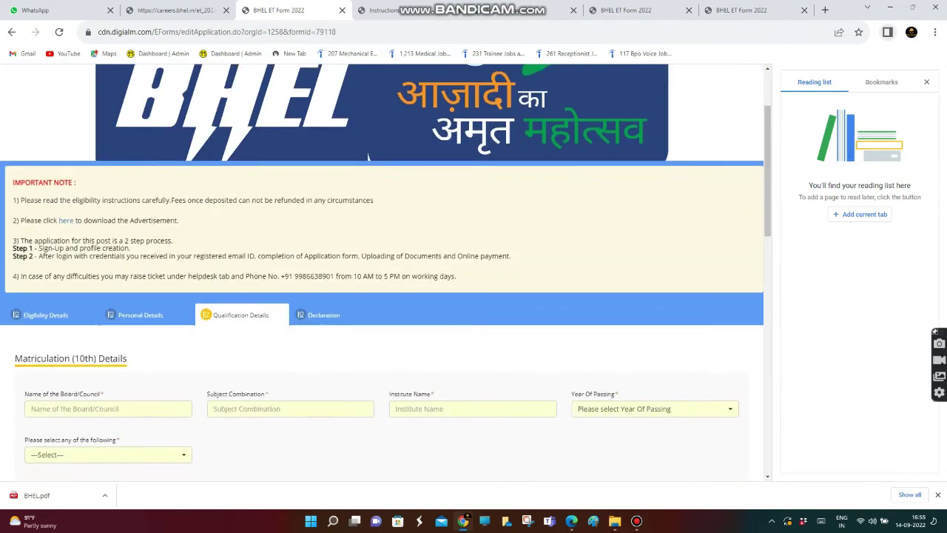
scroll(385, 270, down, 2)
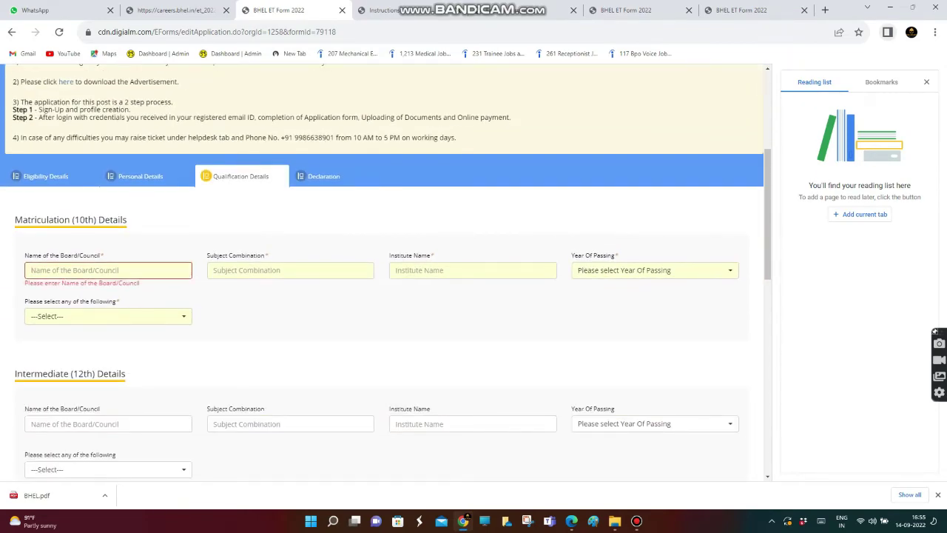
text(state board)
key(Tab)
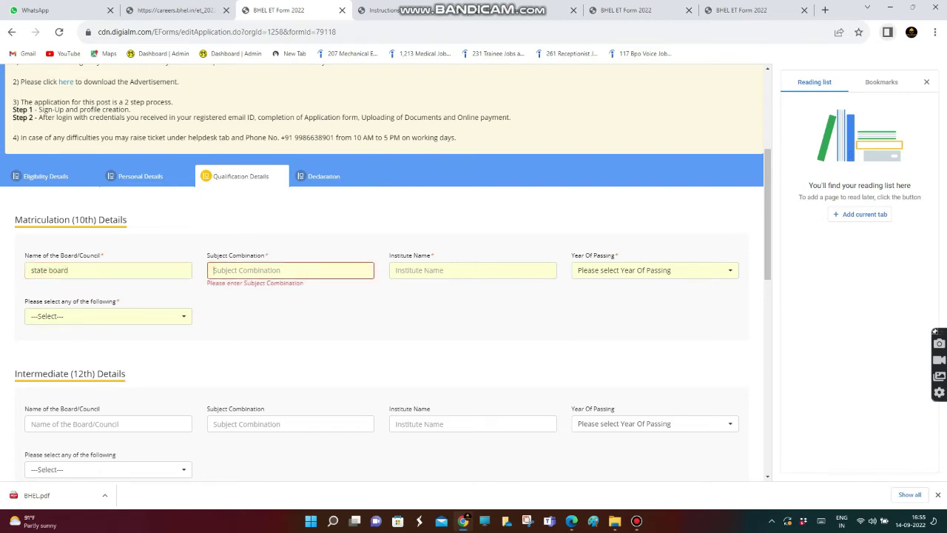
text(maths science)
key(Tab)
text(k)
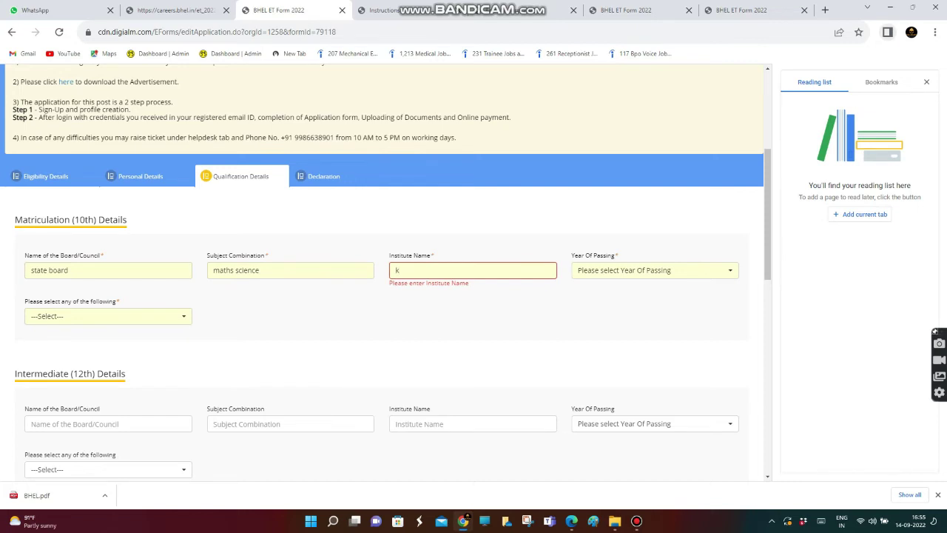
text(gkgghss)
Set the 10th passing year to 2012 and grading type CGPA with value 8.0
key(Tab)
key(Down)
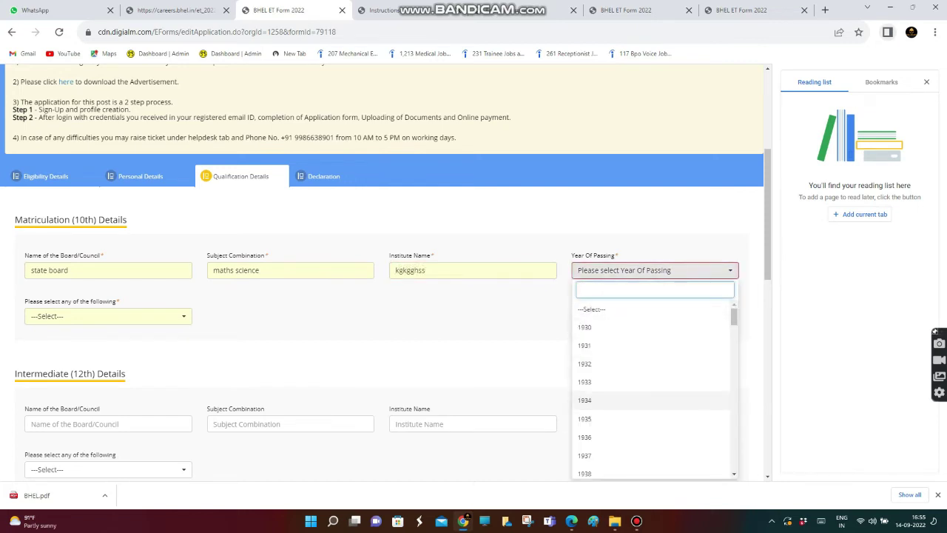
scroll(651, 426, down, 7)
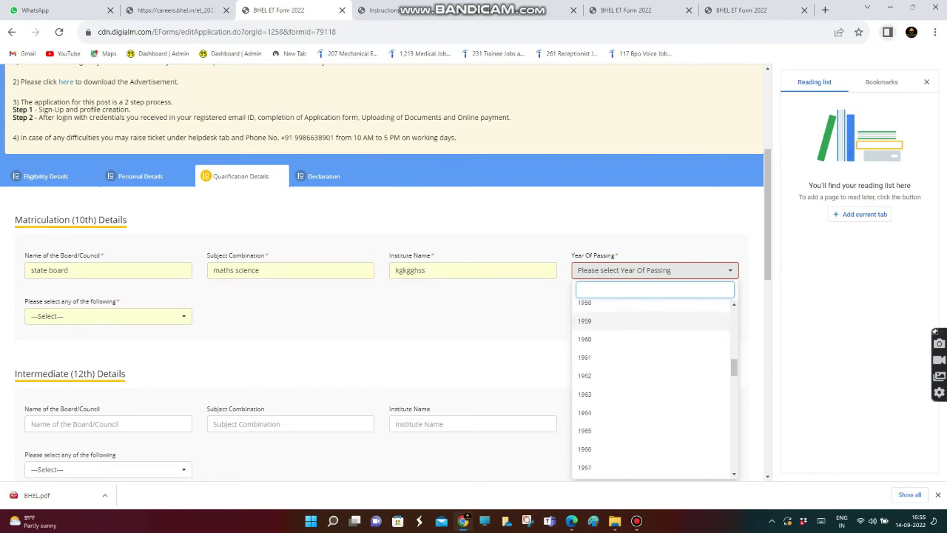
scroll(651, 418, down, 14)
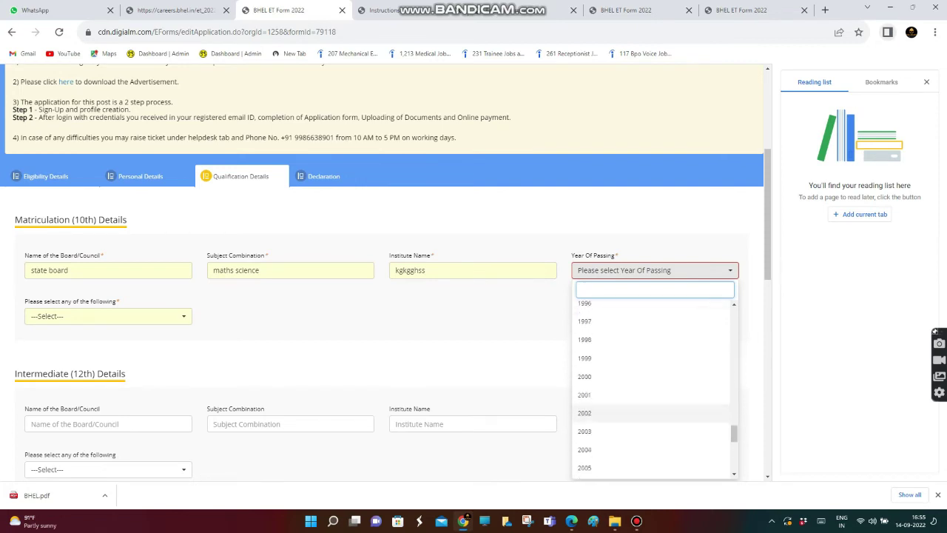
scroll(651, 459, up, 1)
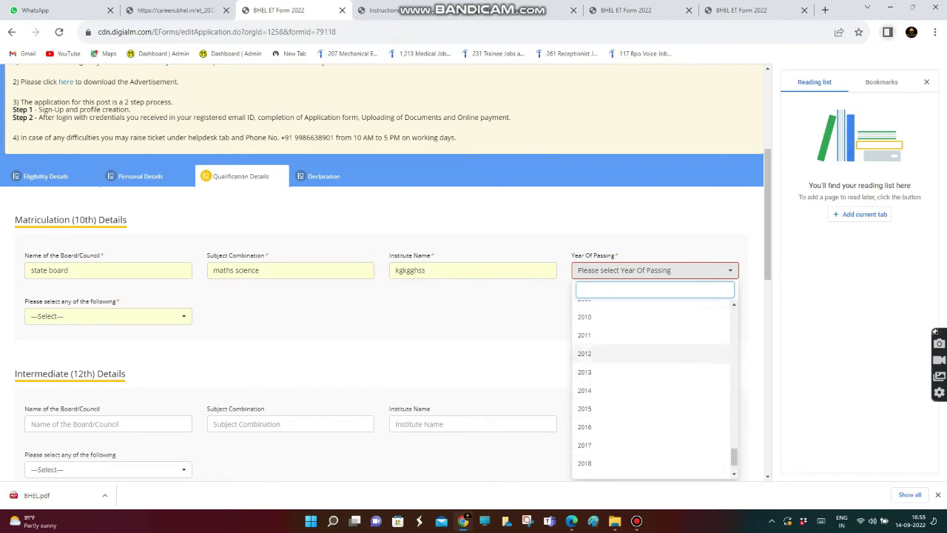
click(651, 354)
click(108, 316)
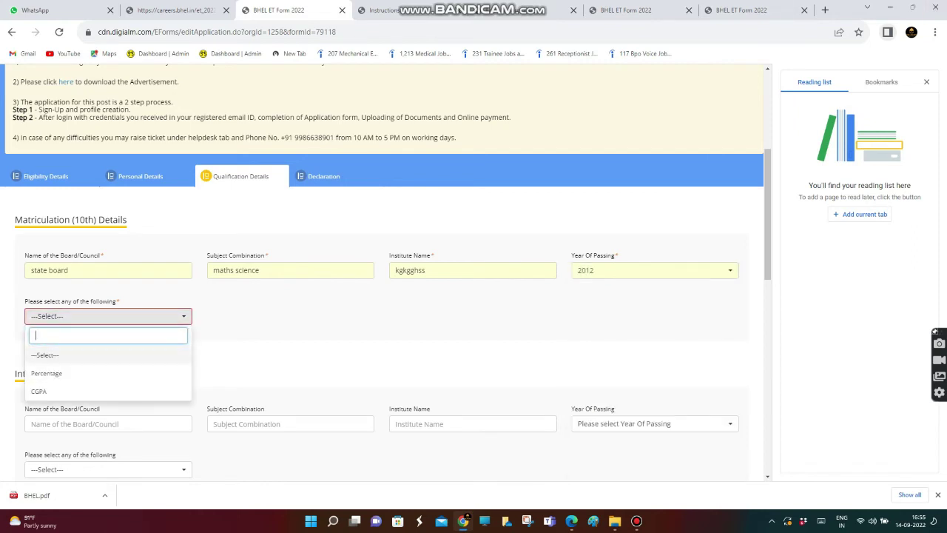
click(44, 391)
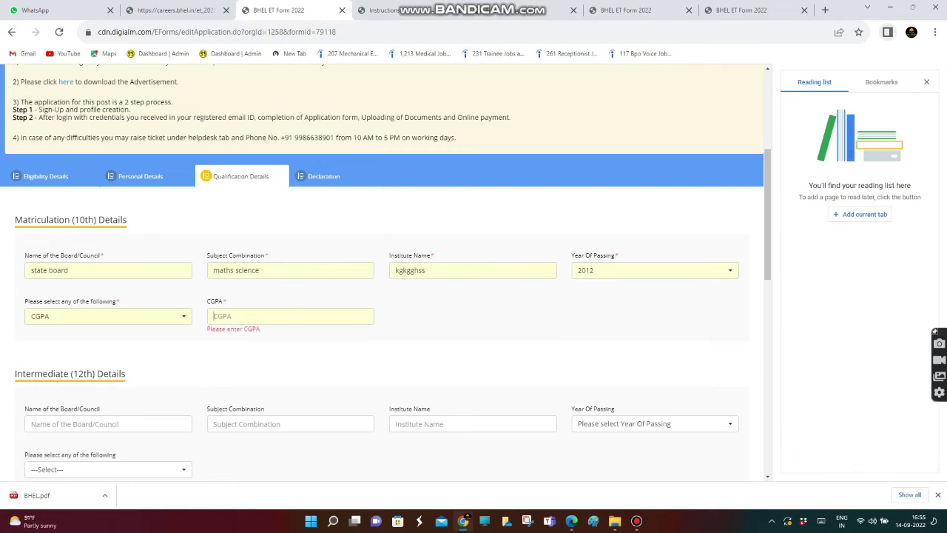
text(8.)
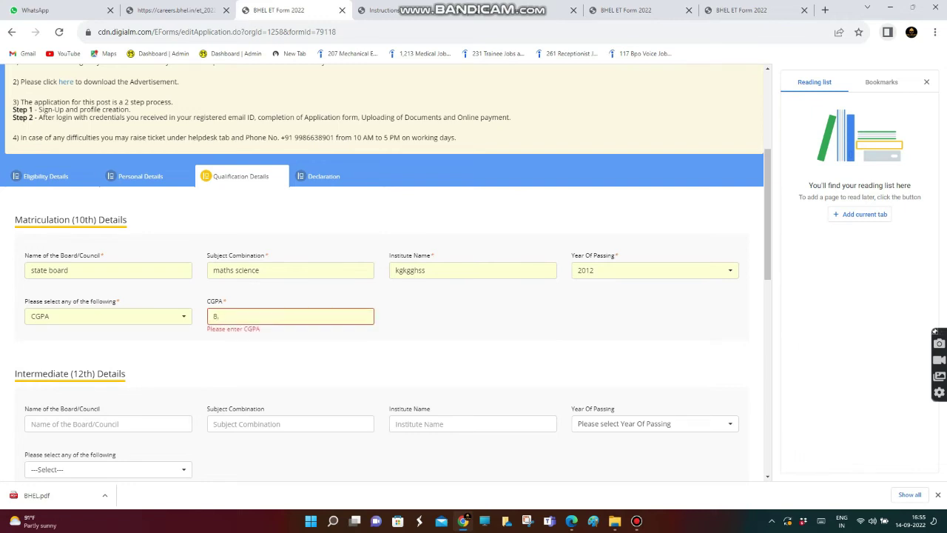
text(0)
scroll(385, 274, down, 3)
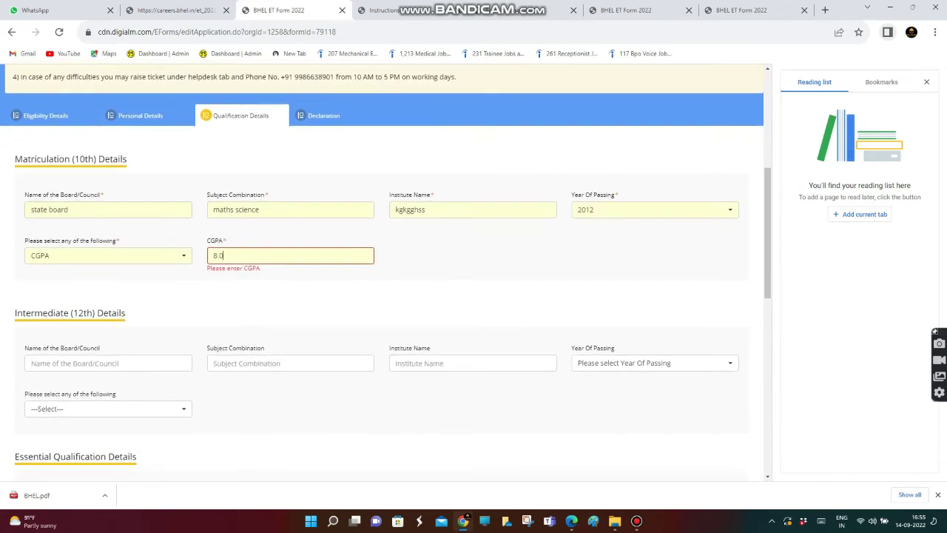
click(108, 275)
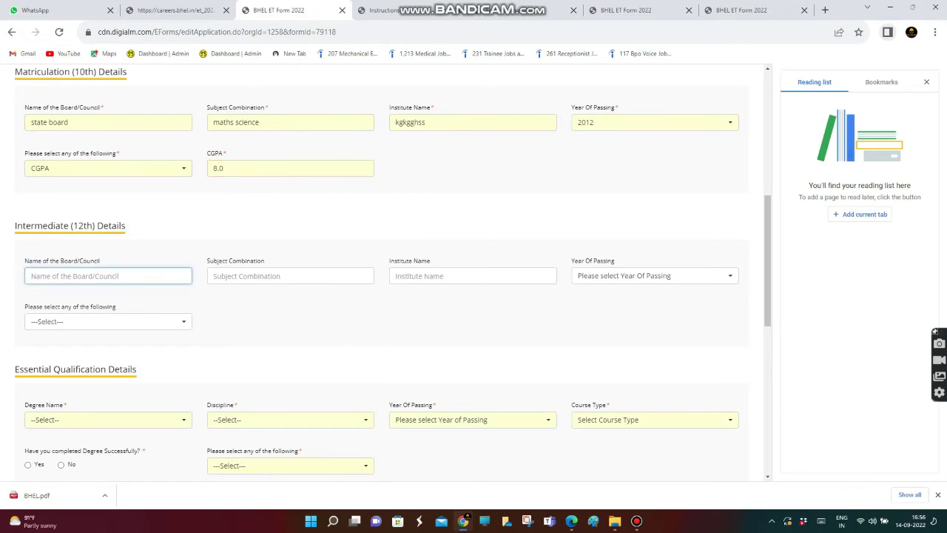
Enter board 'state board', subjects 'maths biology' and institute 'kgkgghss' for the 12th
text(state board)
key(Tab)
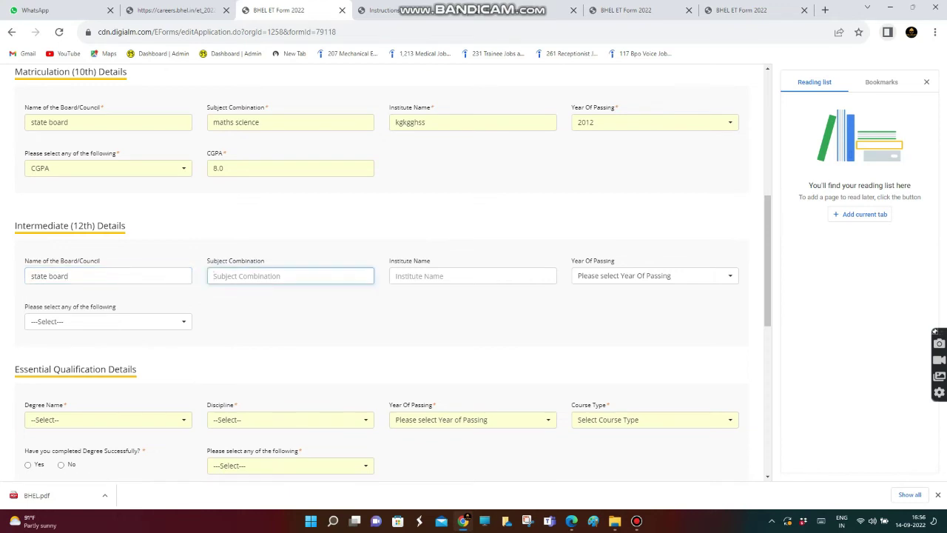
text(maths biology)
key(Tab)
text(k)
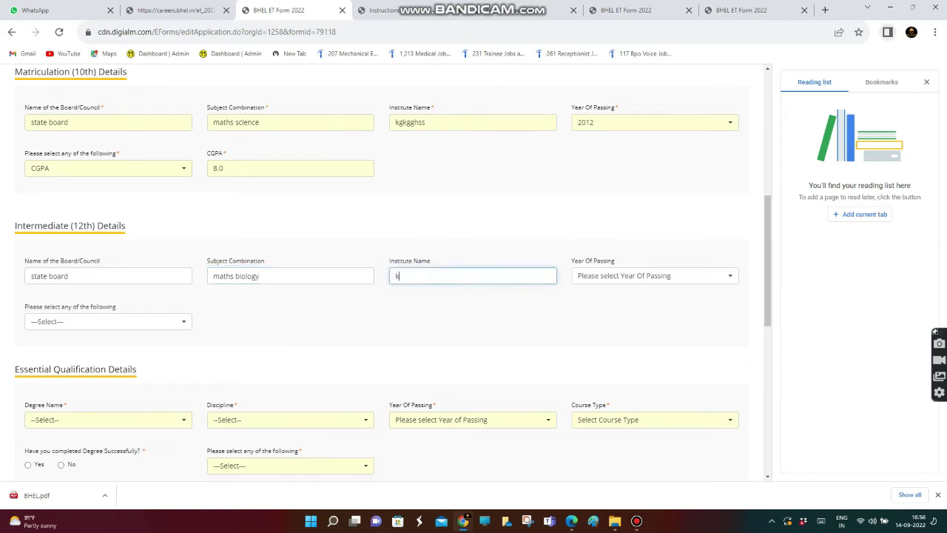
text(gkgghss)
key(Tab)
Set the 12th passing year to 2014, grading type CGPA, and enter 8.2
key(Return)
key(Down)
key(Down)
key(Down)
key(Down)
key(Down)
key(Down)
key(Down)
key(Down)
key(Down)
key(Down)
key(Down)
key(Down)
key(Down)
key(Down)
key(Down)
key(Down)
key(Down)
key(Down)
key(Down)
key(Down)
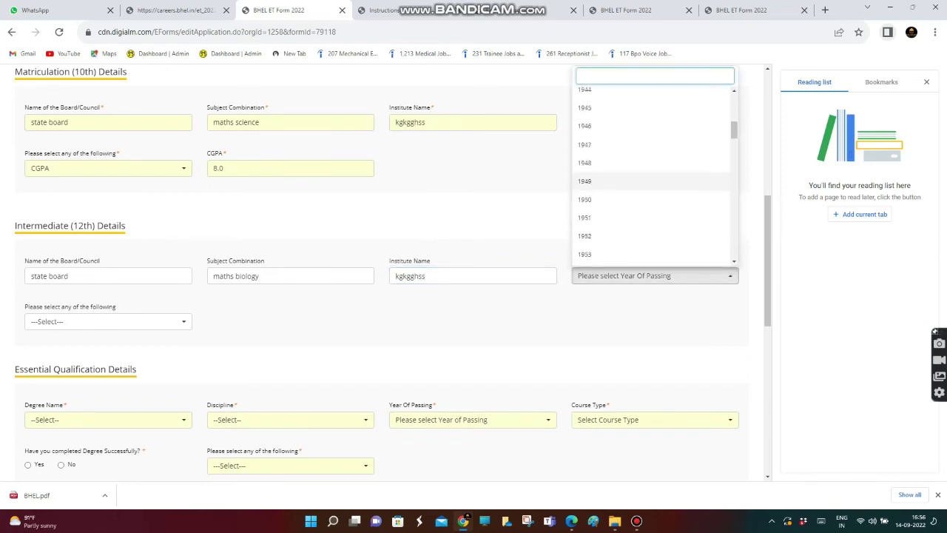
key(Escape)
key(Return)
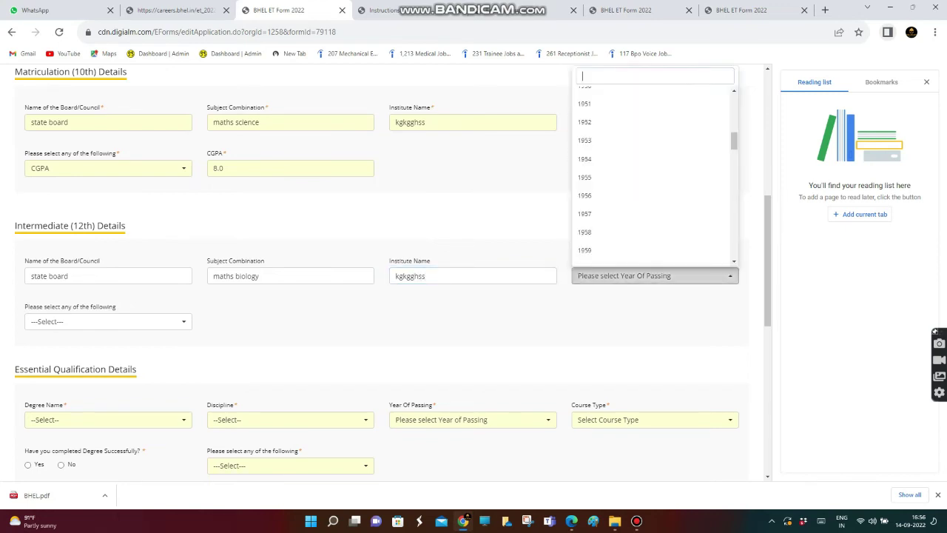
key(Down)
key(Down)
key(Down)
key(Down)
key(Down)
key(Down)
key(Down)
key(Down)
key(Down)
key(Down)
key(Down)
key(Down)
key(Down)
key(Down)
key(Down)
key(Down)
key(Down)
key(Down)
key(Down)
key(Down)
key(Down)
key(Down)
key(Down)
key(Down)
key(Down)
key(Down)
key(Down)
key(Down)
key(Down)
key(Down)
key(Down)
key(Down)
key(Down)
key(Down)
key(Down)
key(Down)
key(Down)
key(Down)
key(Down)
key(Down)
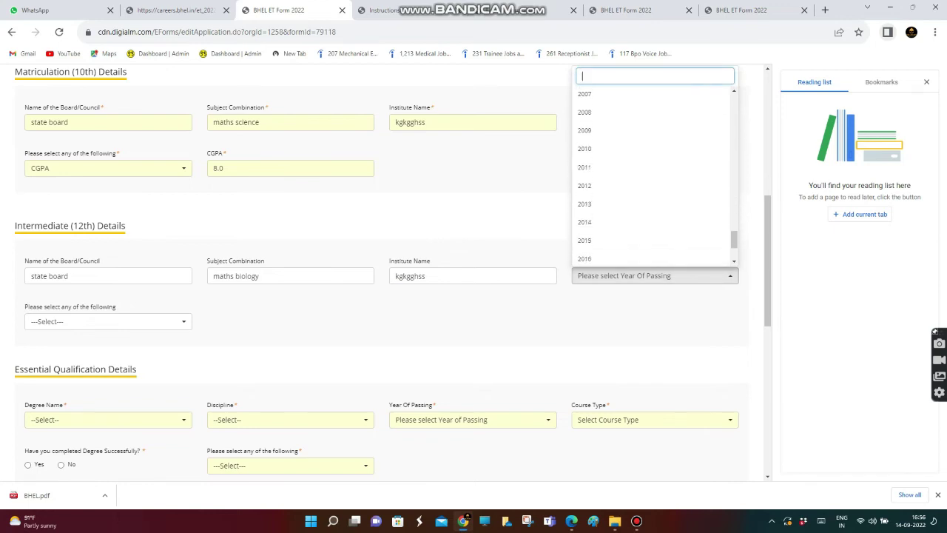
key(Return)
key(Tab)
key(Return)
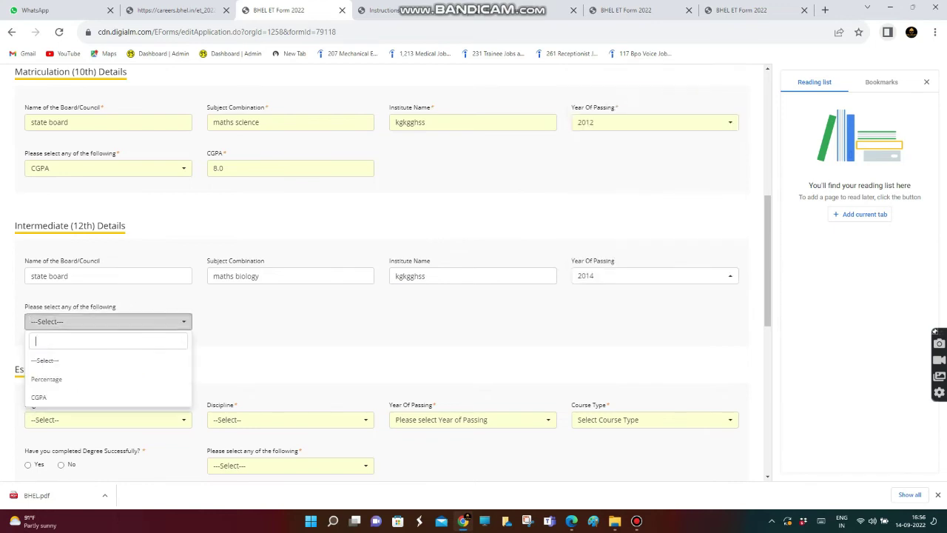
key(Down)
key(Down)
key(Return)
key(Tab)
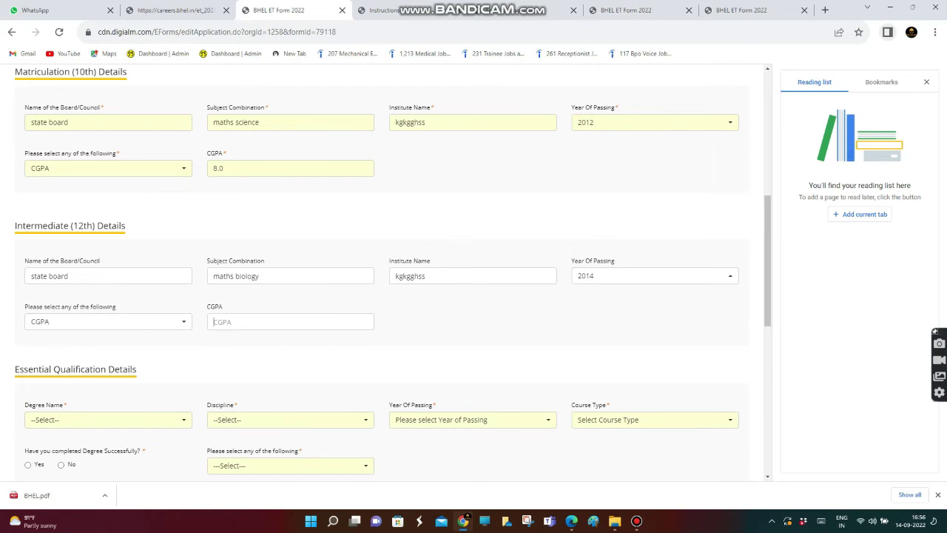
text(8.2)
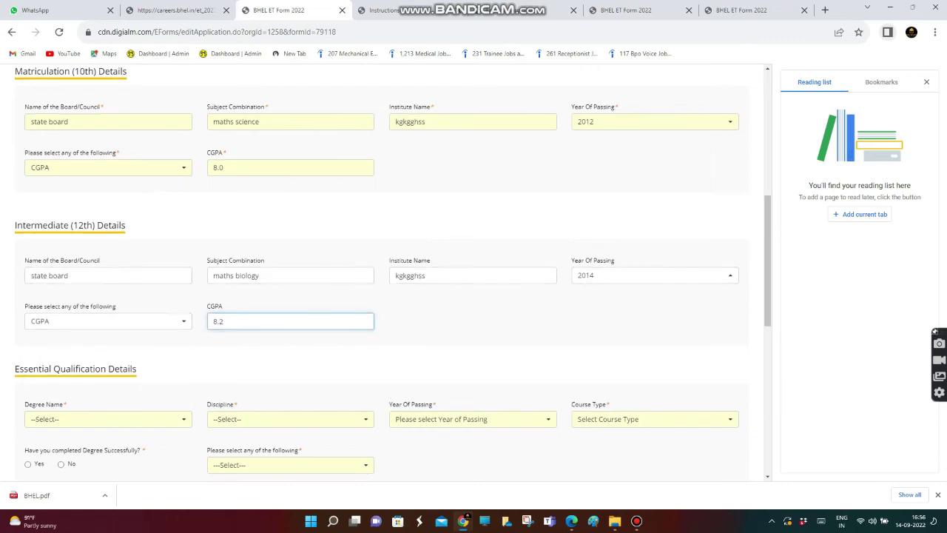
scroll(392, 270, down, 3)
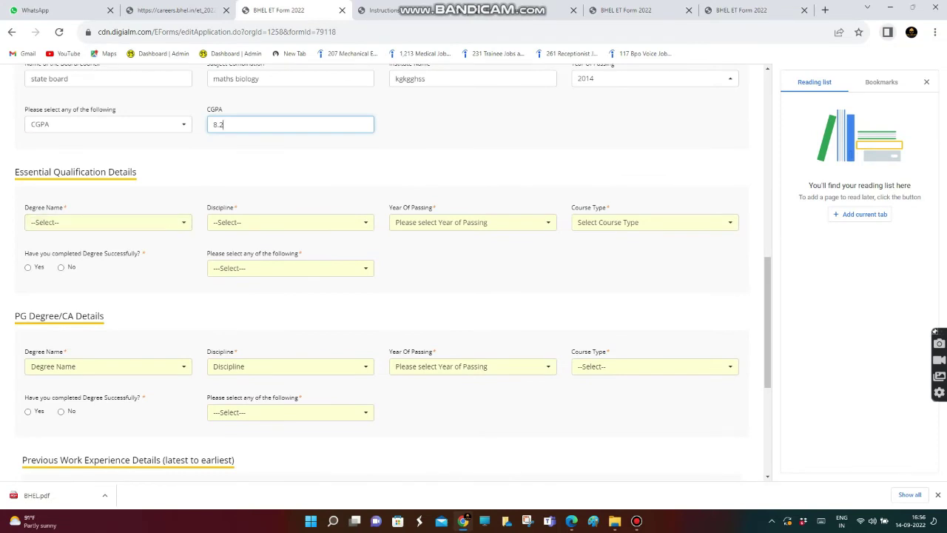
Choose Bachelor's Degree in Engineering, Chemical Engineering, passing year 2018, Full Time course
click(108, 222)
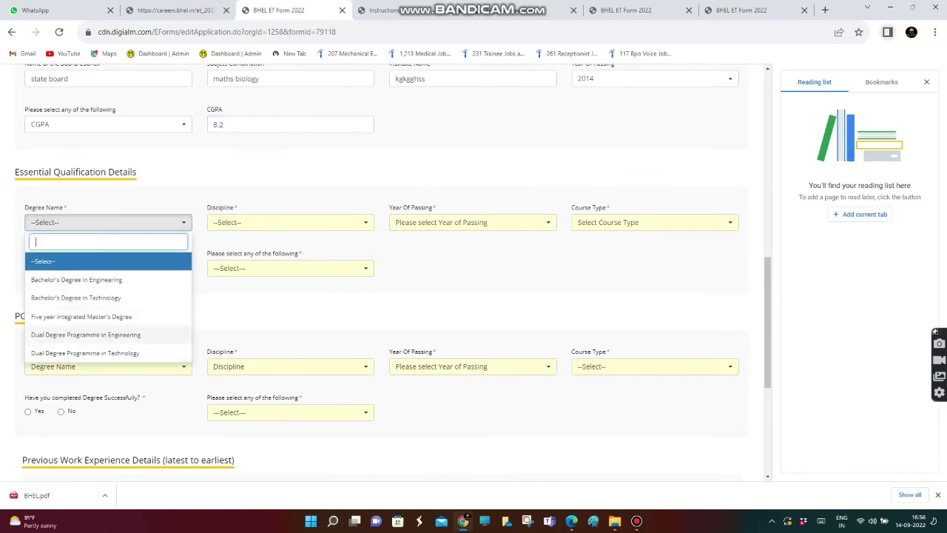
click(76, 280)
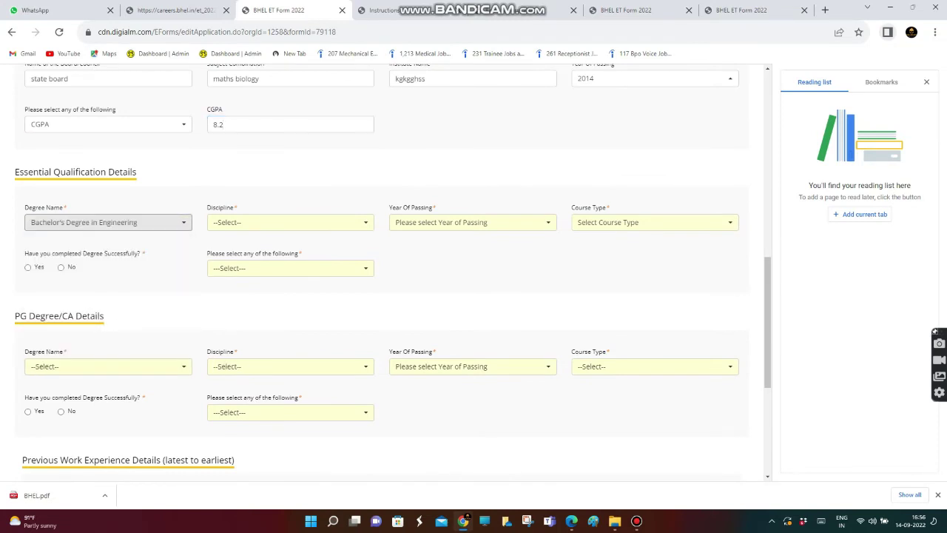
click(291, 222)
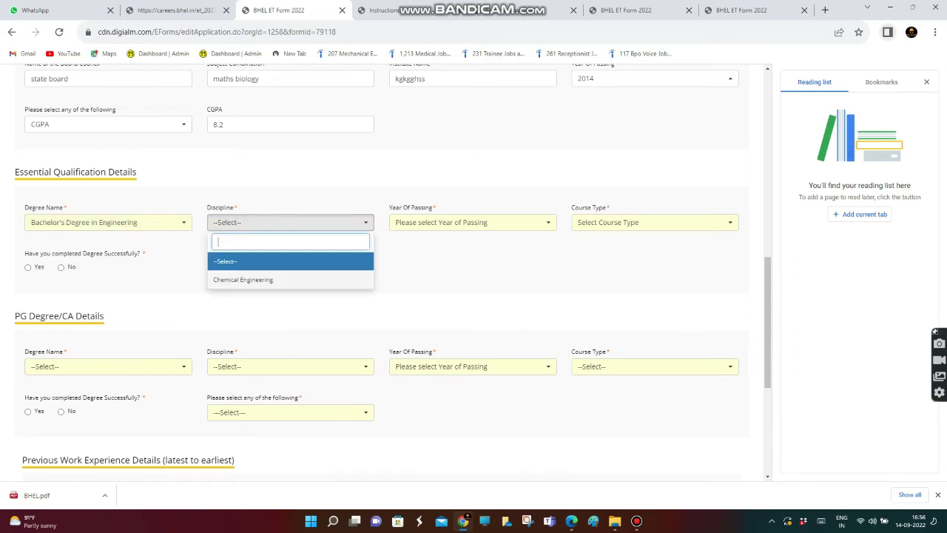
click(243, 280)
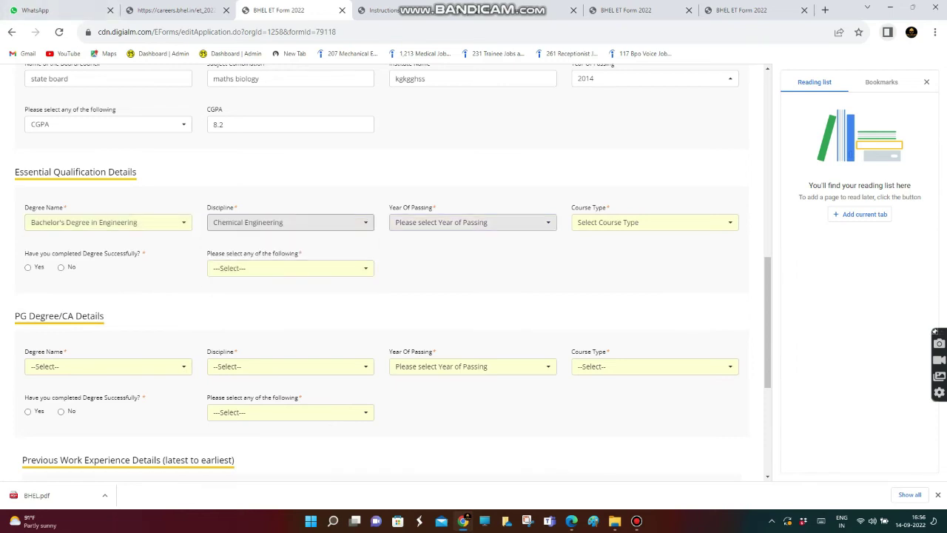
click(472, 222)
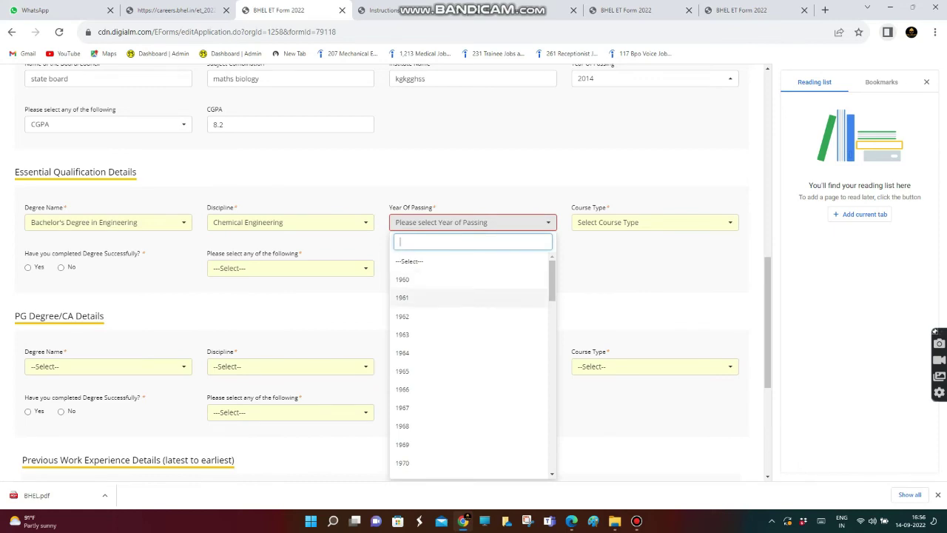
scroll(445, 296, down, 2)
scroll(444, 333, down, 10)
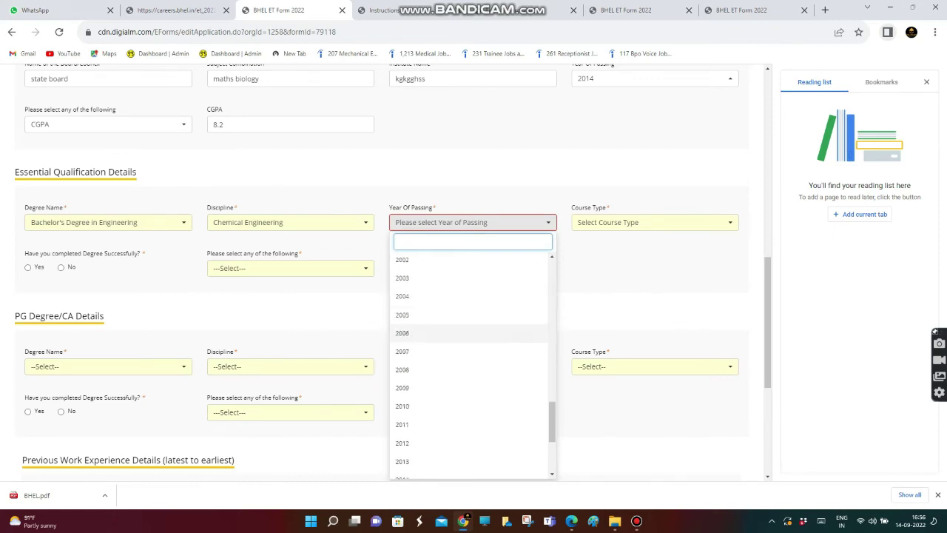
click(415, 396)
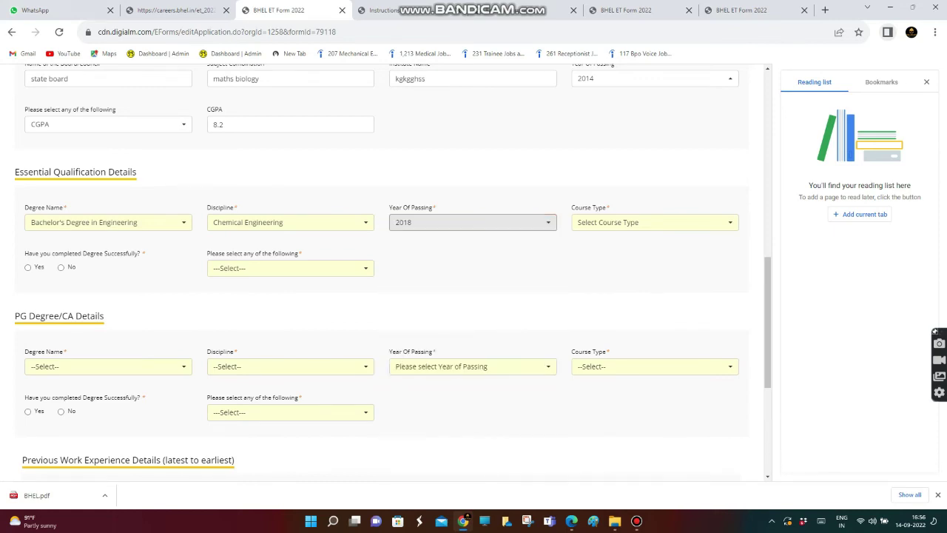
click(655, 222)
click(590, 279)
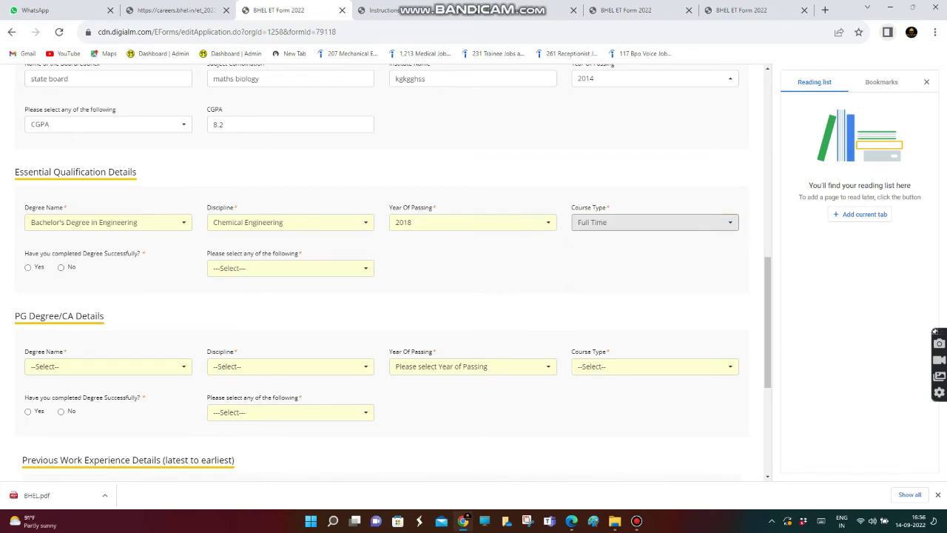
Mark the degree as completed and enter a CGPA of 8.4
click(28, 267)
click(290, 267)
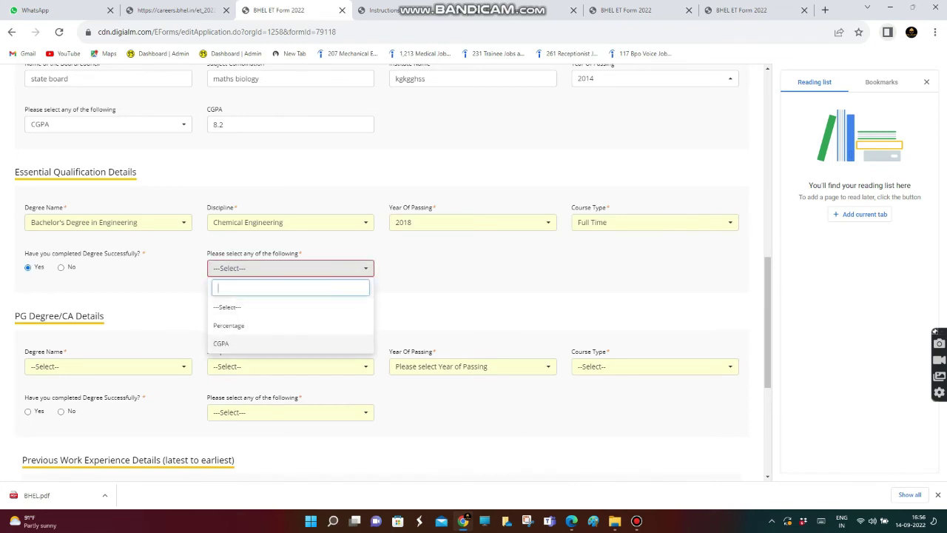
click(220, 343)
click(444, 268)
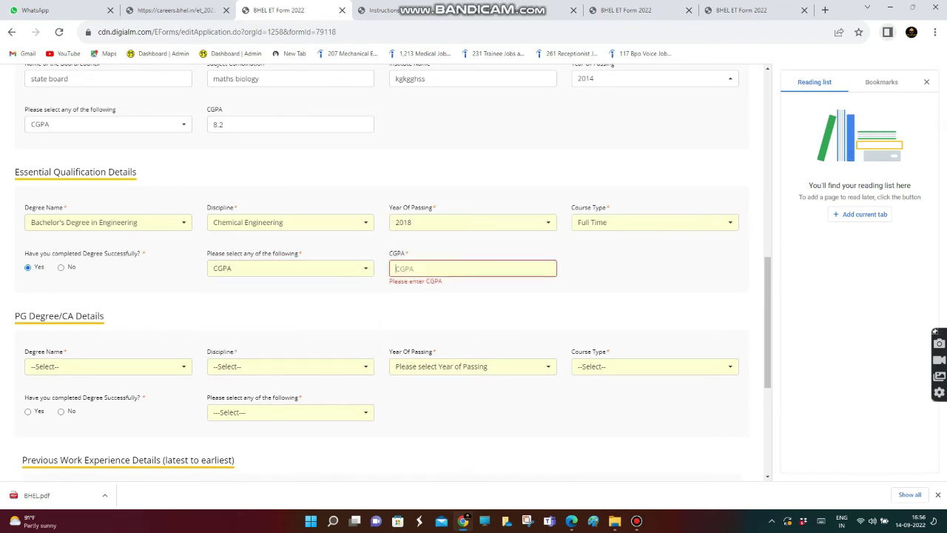
text(8.4)
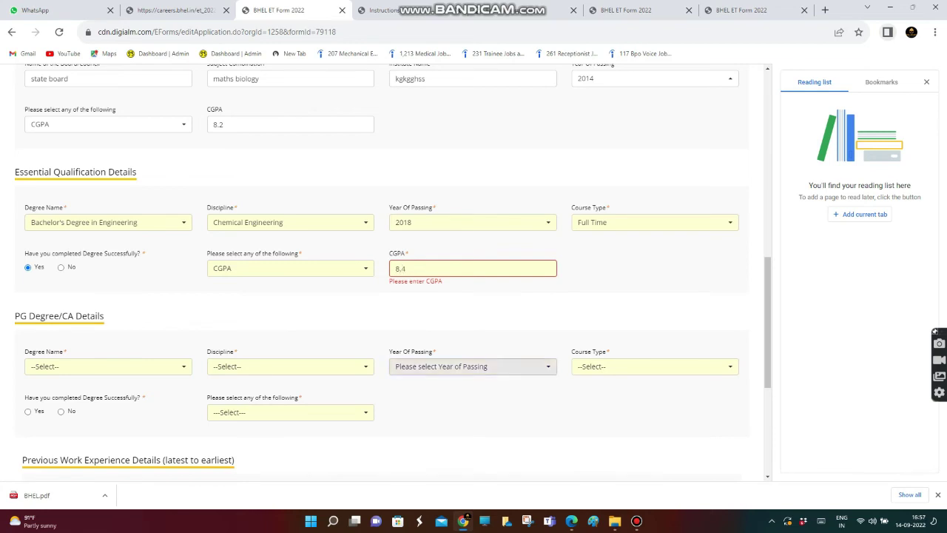
scroll(392, 270, down, 2)
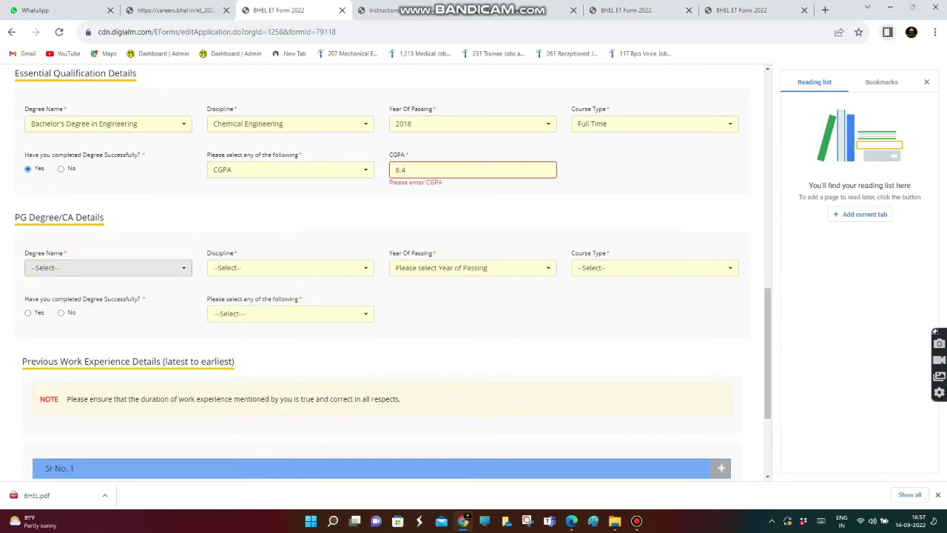
Choose Post Graduate Degree with Engineering as the PG discipline
click(108, 267)
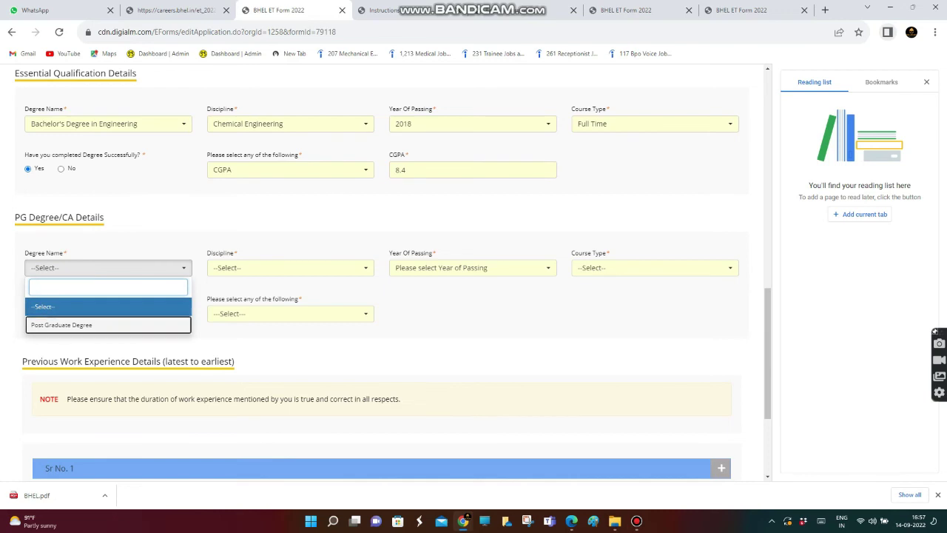
click(61, 325)
click(290, 267)
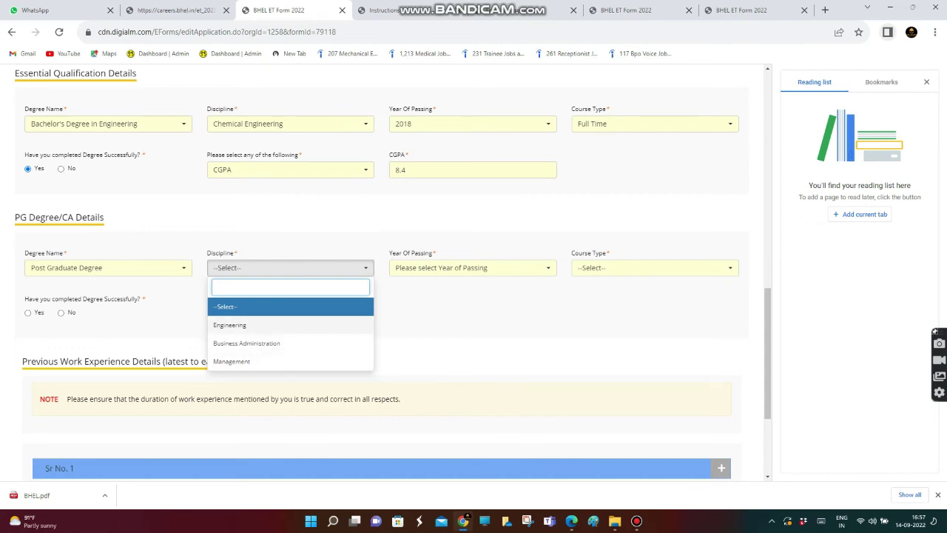
click(230, 325)
click(473, 267)
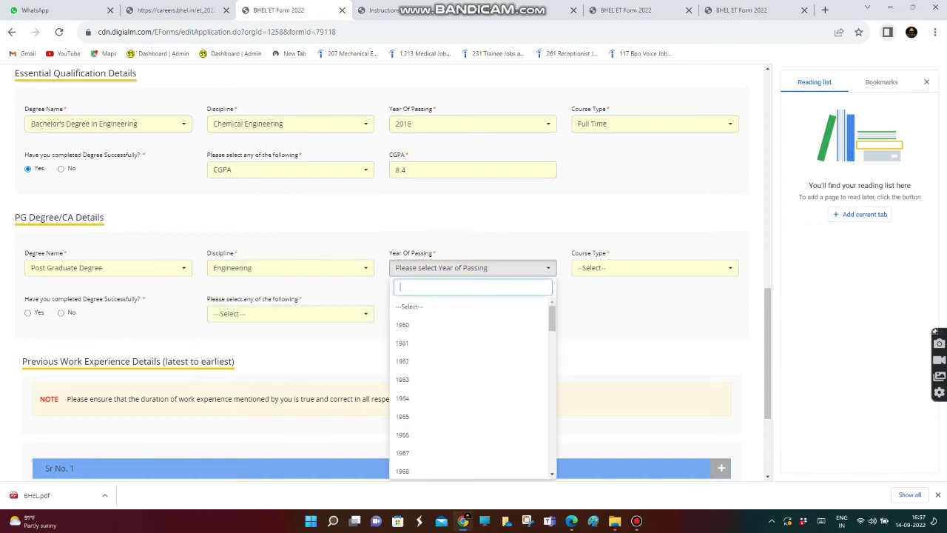
scroll(473, 384, down, 4)
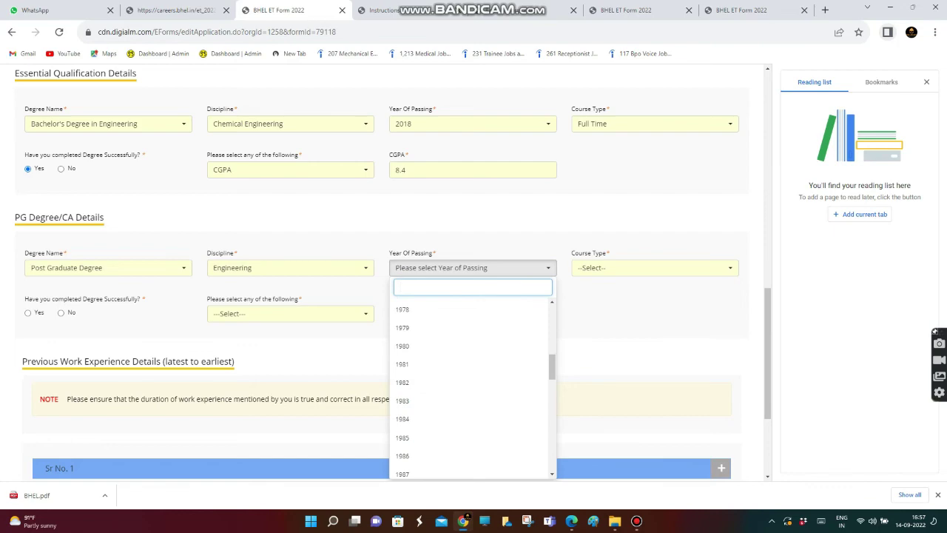
scroll(385, 296, up, 2)
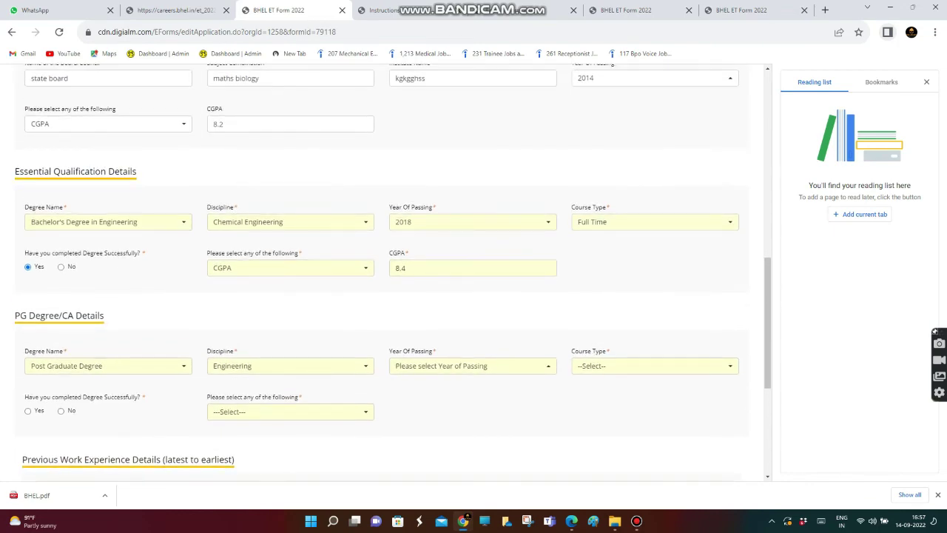
scroll(392, 270, up, 2)
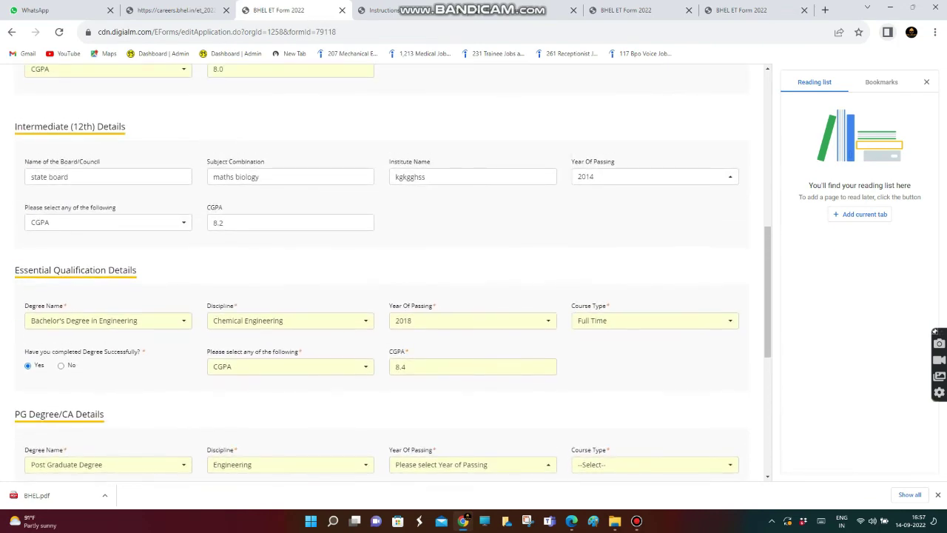
scroll(378, 270, down, 2)
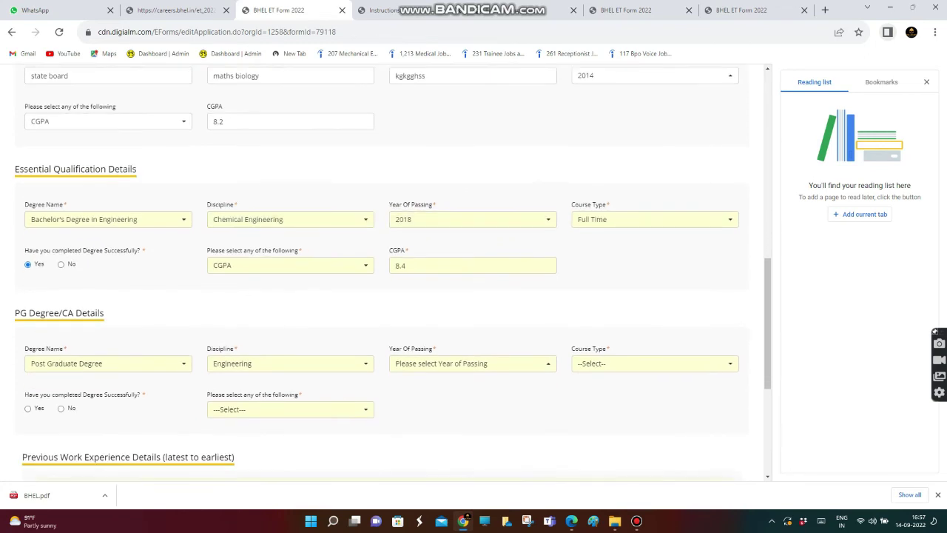
scroll(385, 296, down, 1)
Set the PG year of passing to 2020 and course type to Full Time
click(473, 317)
click(473, 317)
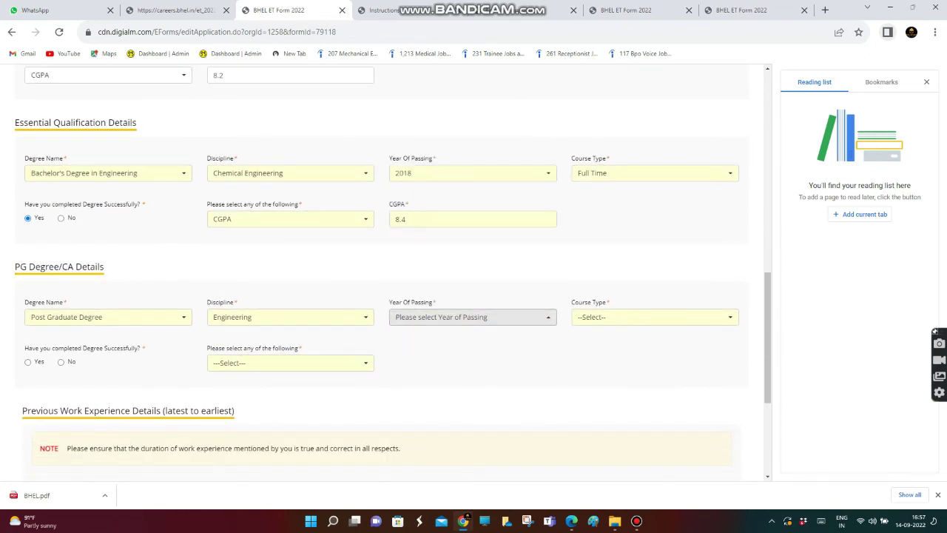
click(472, 317)
scroll(473, 193, down, 6)
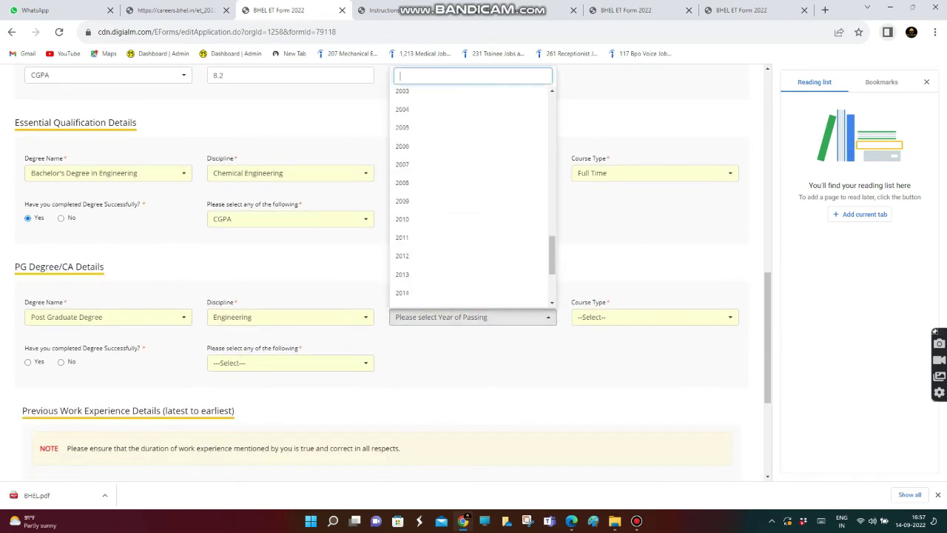
scroll(473, 193, down, 2)
click(444, 259)
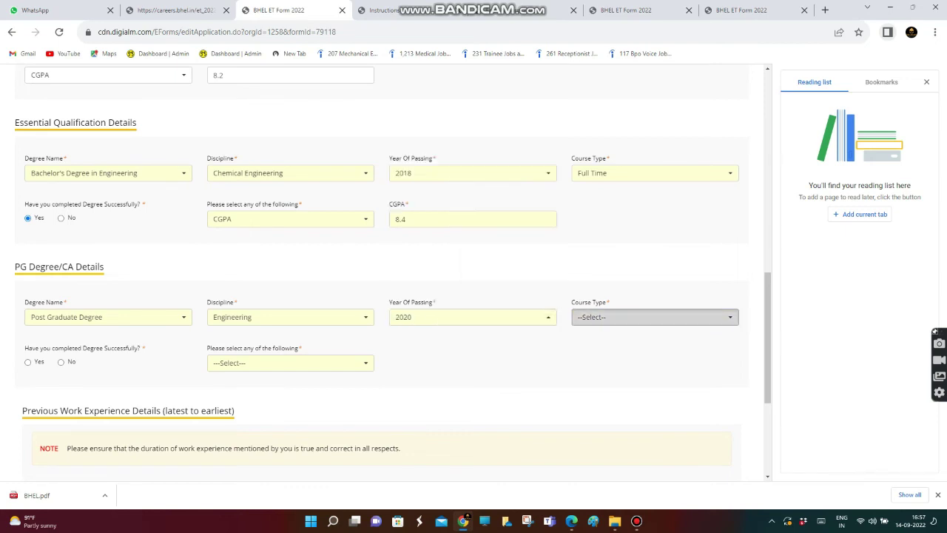
click(655, 317)
click(599, 375)
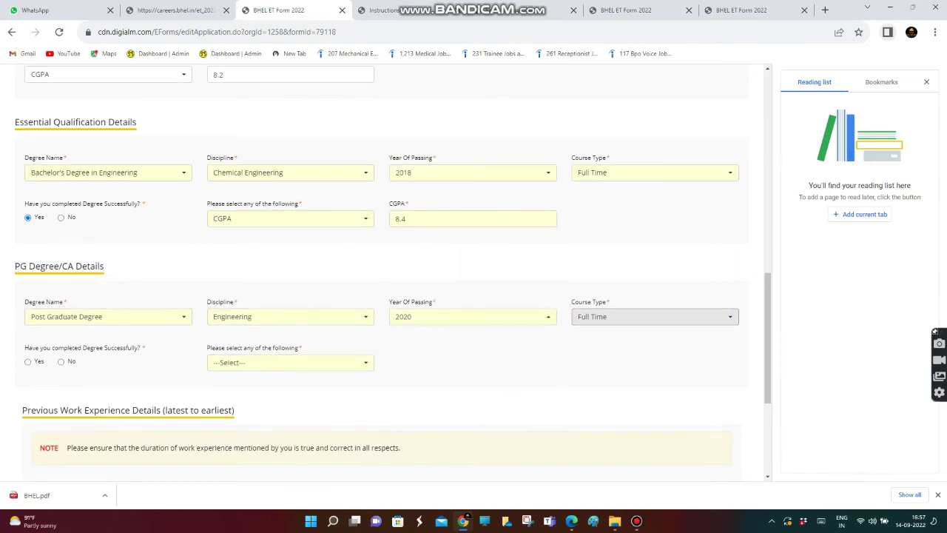
scroll(393, 265, down, 1)
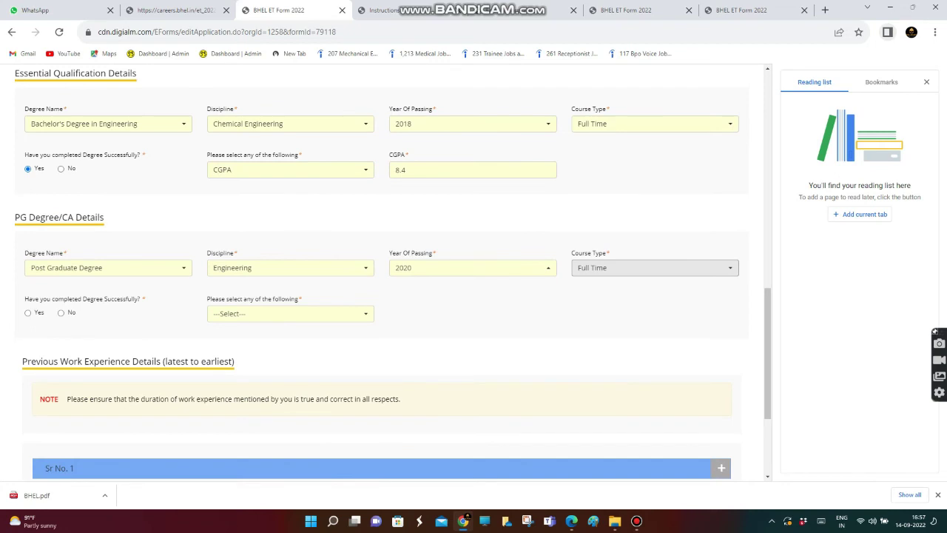
Mark the PG degree completed and enter a CGPA of 8.4
click(28, 312)
click(290, 314)
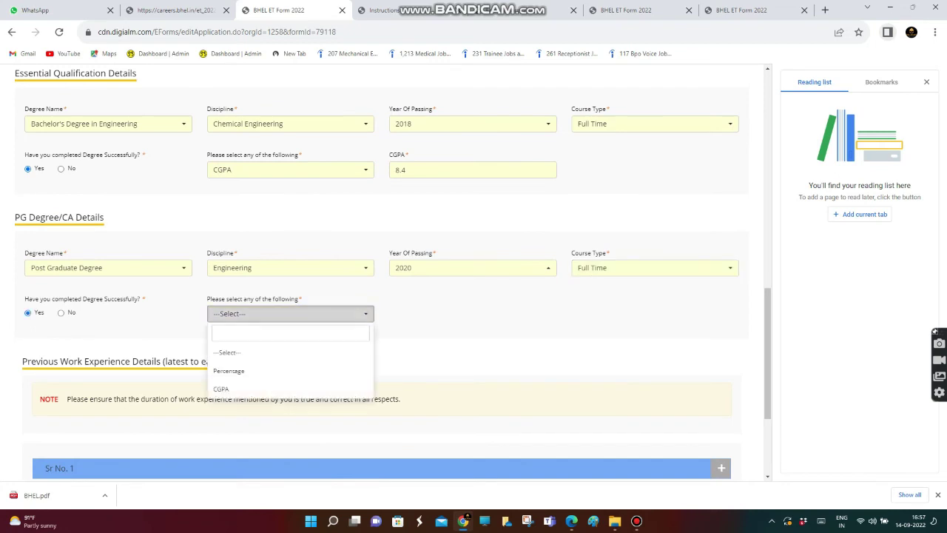
click(252, 388)
text(8)
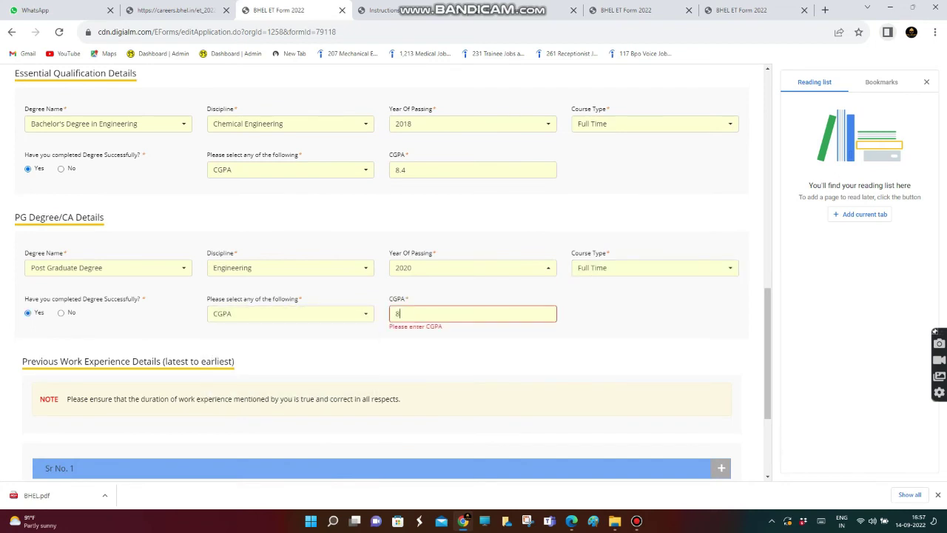
text(.4)
scroll(385, 273, down, 2)
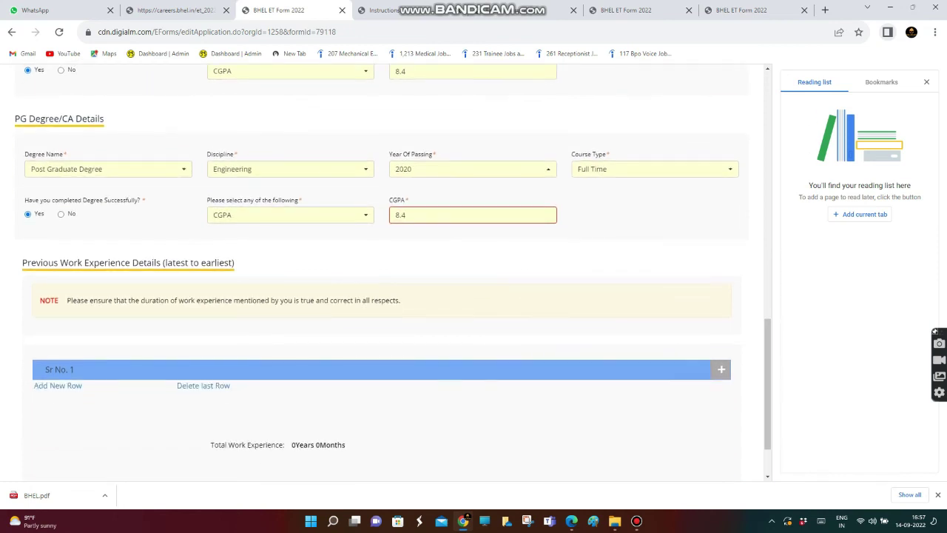
drag(60, 263, 161, 262)
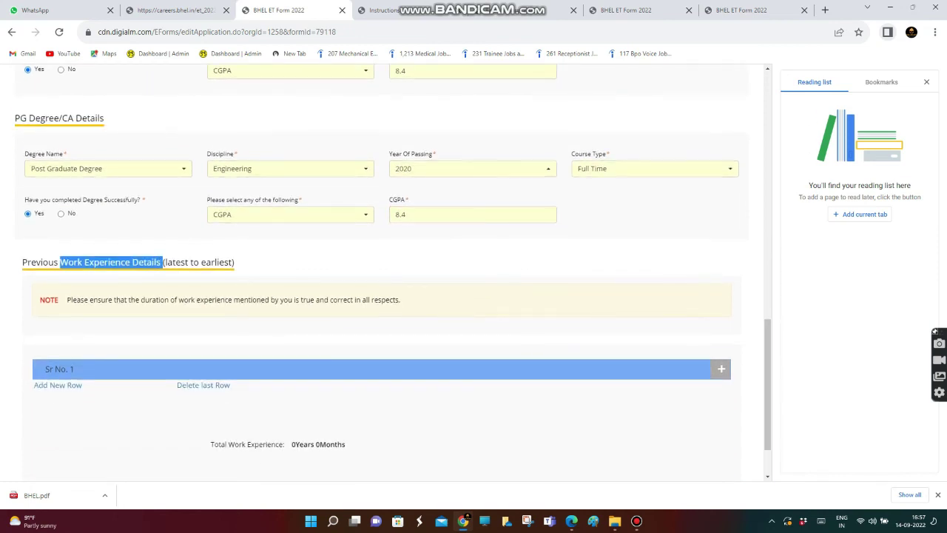
scroll(385, 274, down, 1)
click(162, 262)
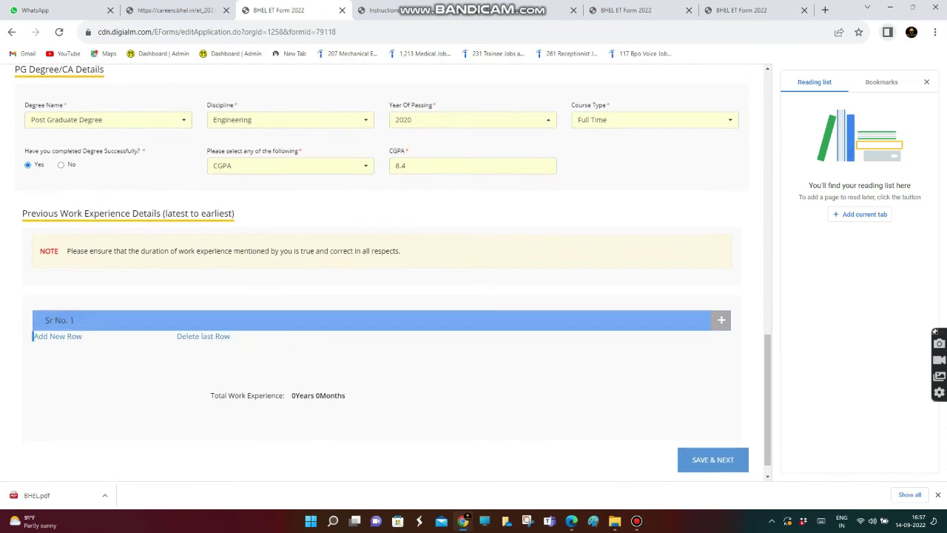
Save the qualification details and dismiss the Data Saved Successfully alert
scroll(385, 274, down, 1)
click(713, 436)
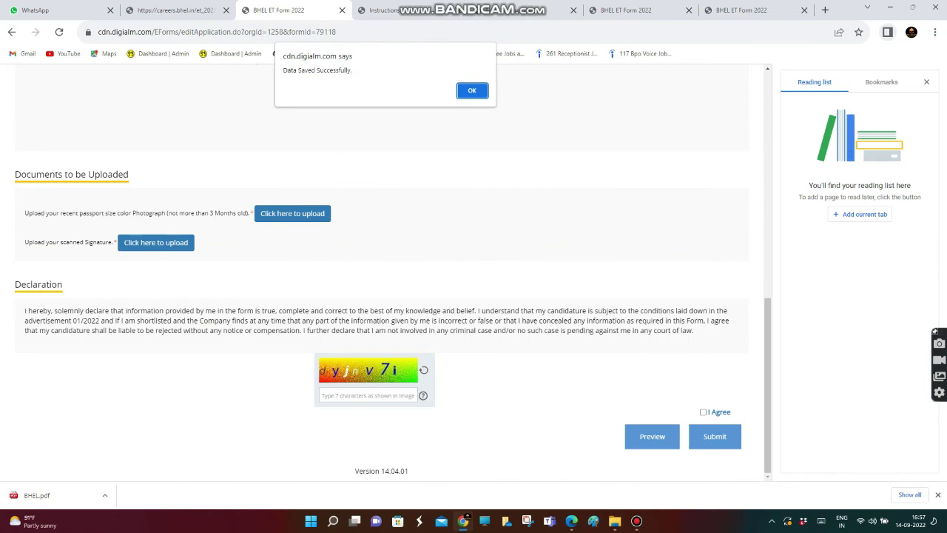
key(Return)
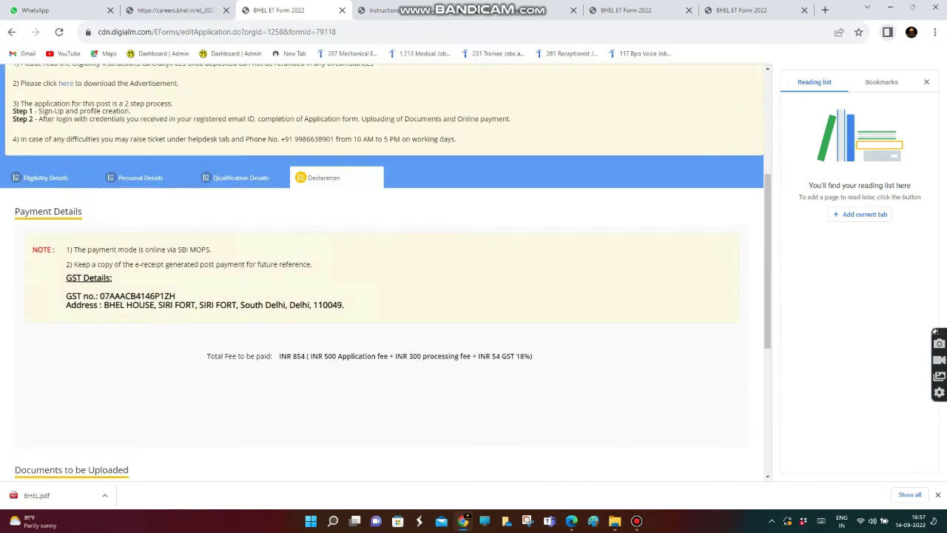
Review the Declaration tab's INR 854 total fee, 300 processing fee and uploads
scroll(385, 274, down, 1)
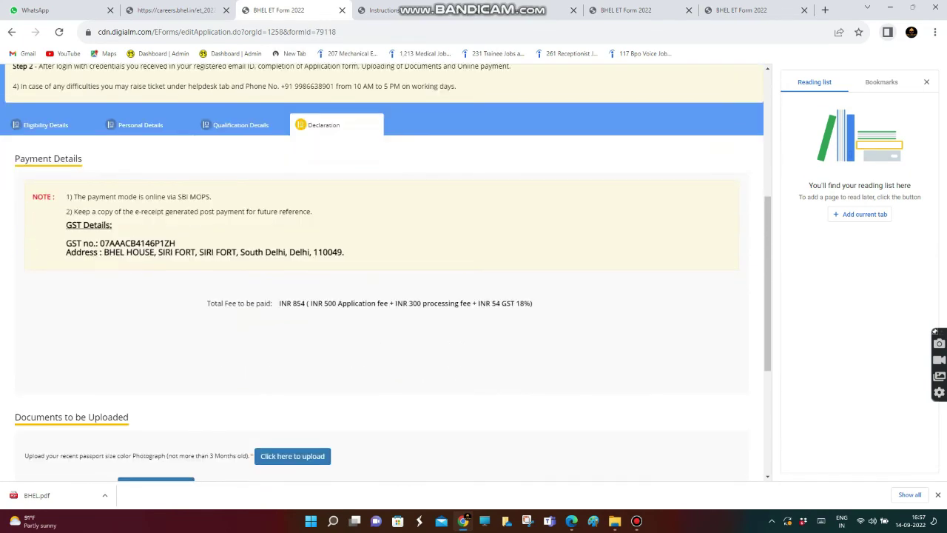
scroll(384, 274, down, 1)
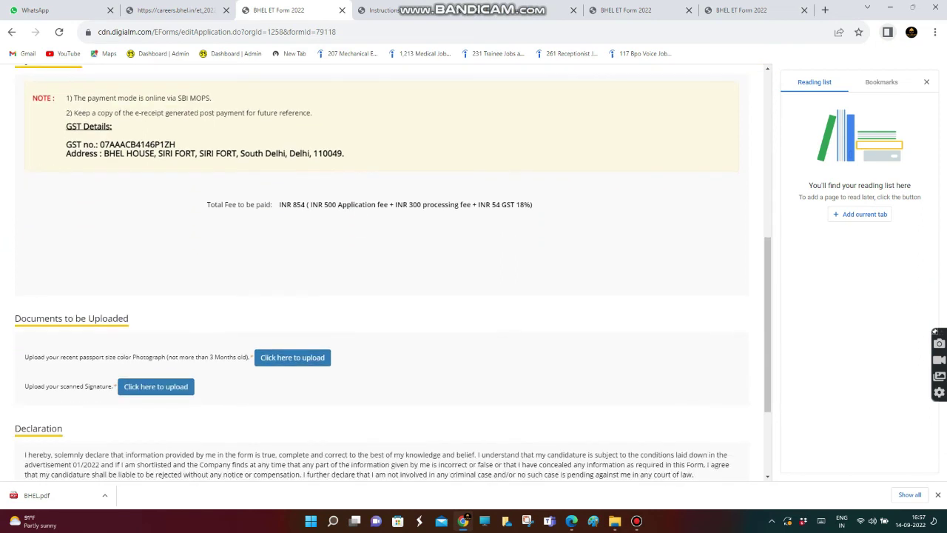
drag(278, 201, 478, 205)
click(479, 206)
drag(323, 205, 479, 205)
click(399, 205)
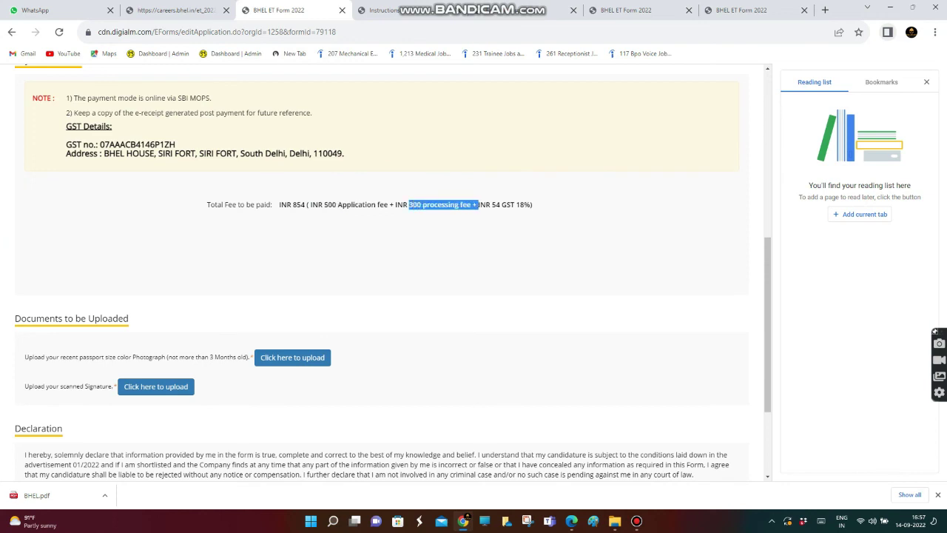
click(480, 205)
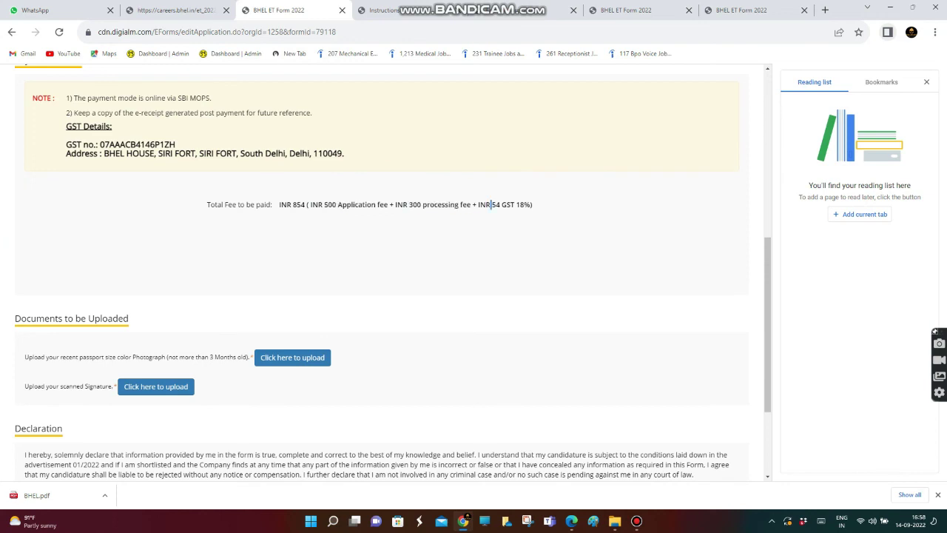
scroll(491, 205, down, 1)
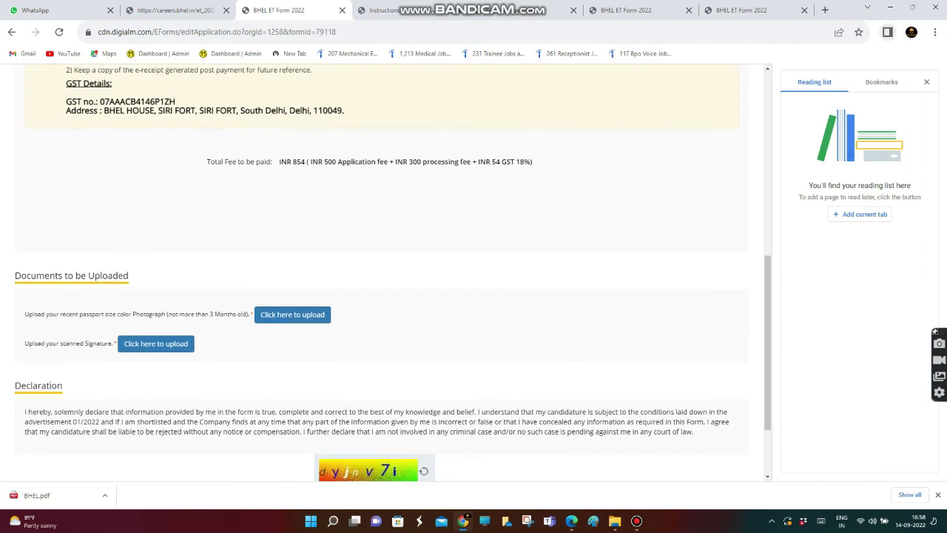
scroll(491, 205, down, 2)
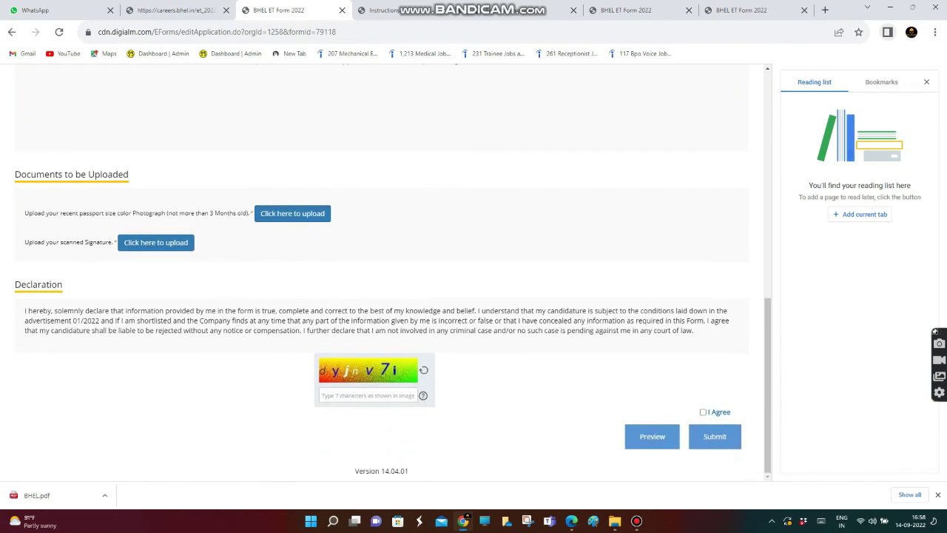
drag(60, 213, 163, 214)
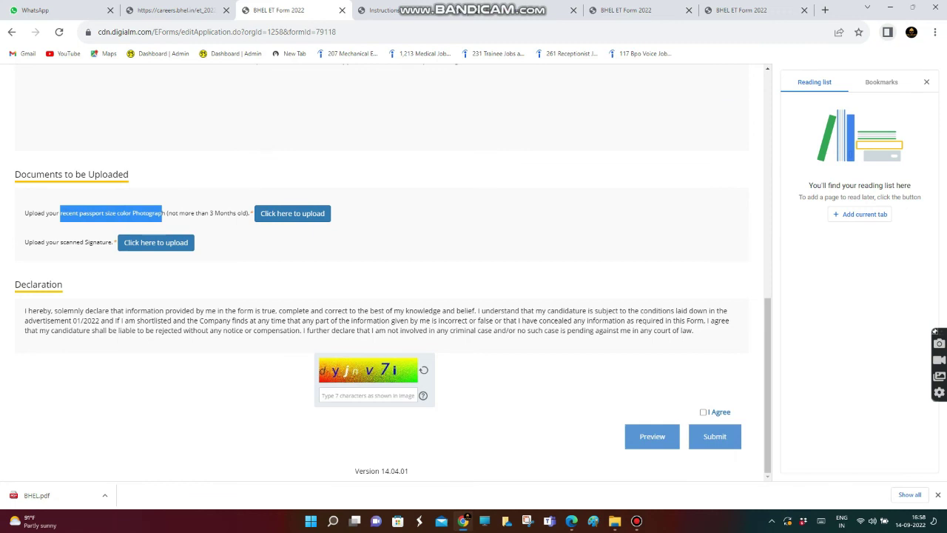
double_click(71, 242)
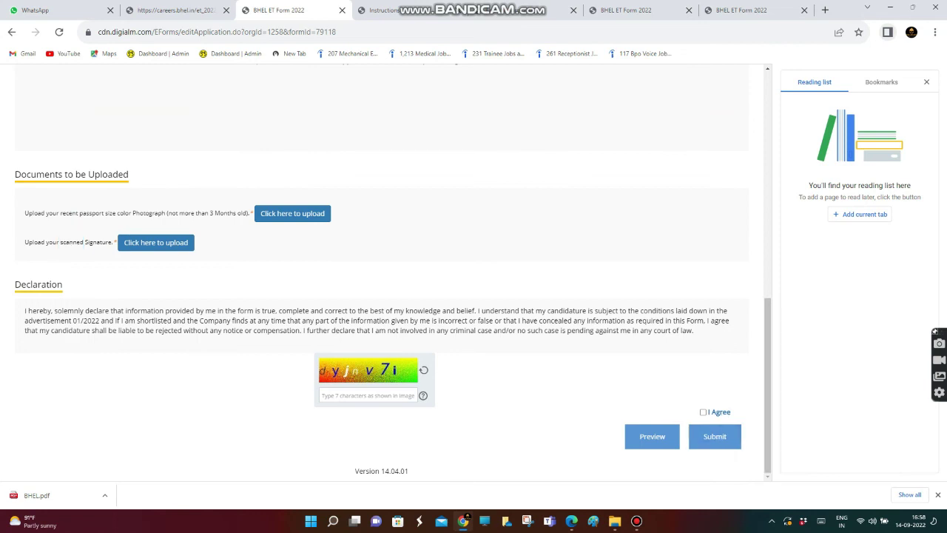
double_click(719, 411)
click(719, 412)
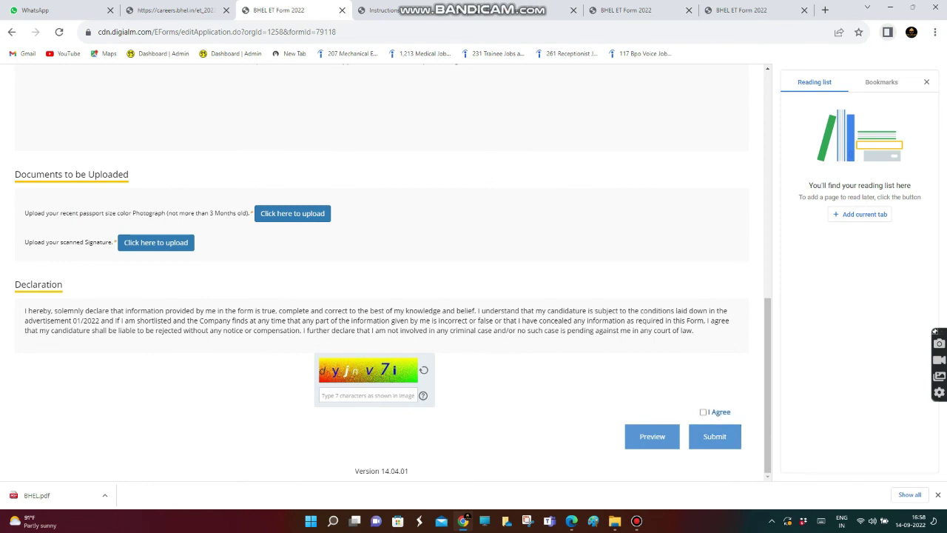